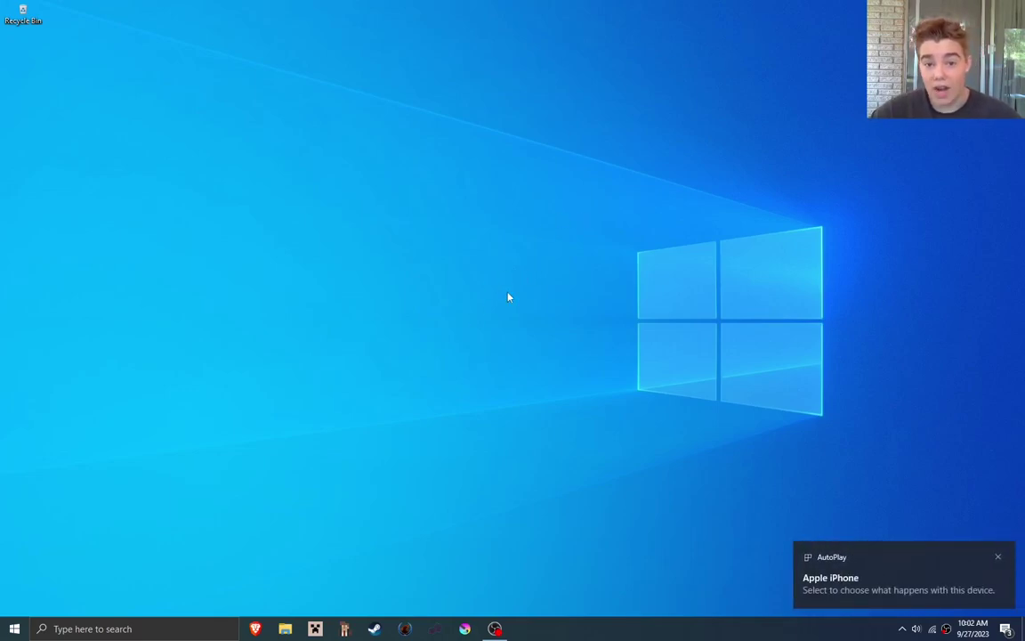
Search the web for "itunes" in Brave and view the iTunes Microsoft Store page through Apple's Windows 10 download article
{"action": "left_click", "coordinate": [255, 629]}
{"action": "type", "text": "itunes"}
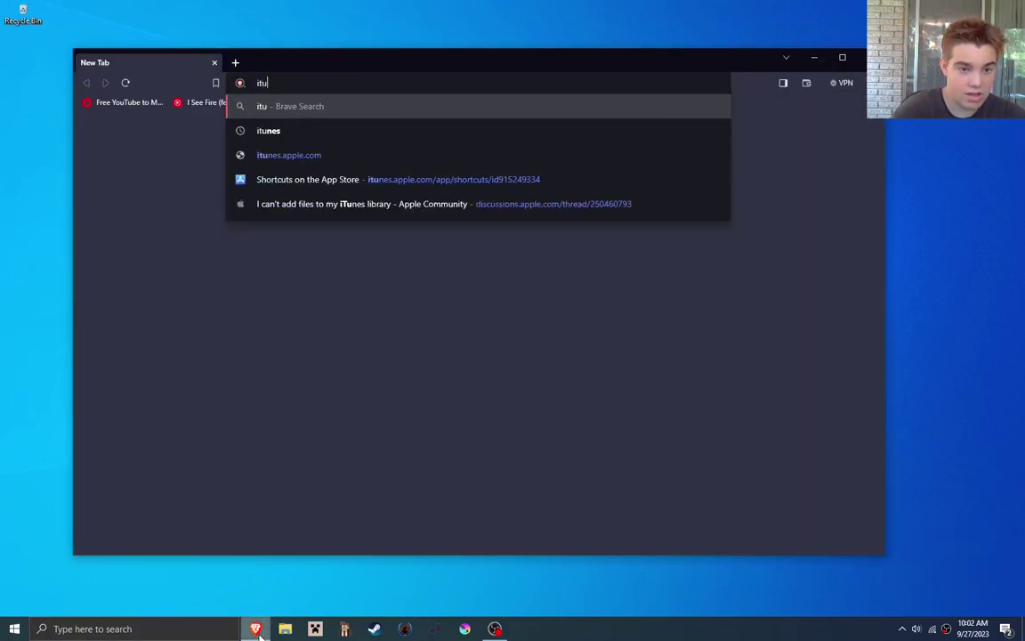
{"action": "key", "text": "Return"}
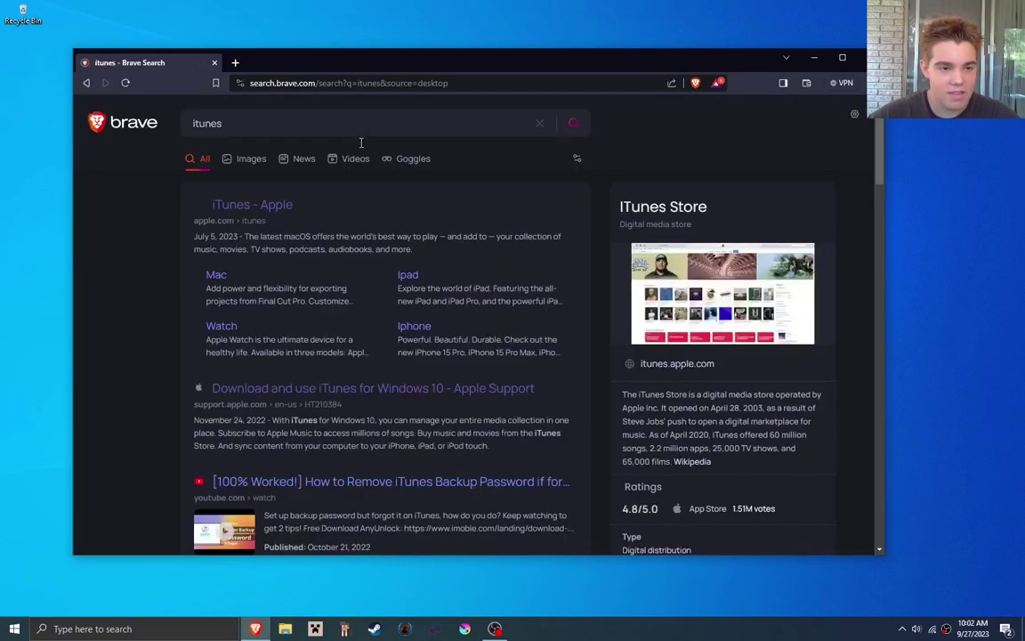
{"action": "left_click", "coordinate": [286, 390]}
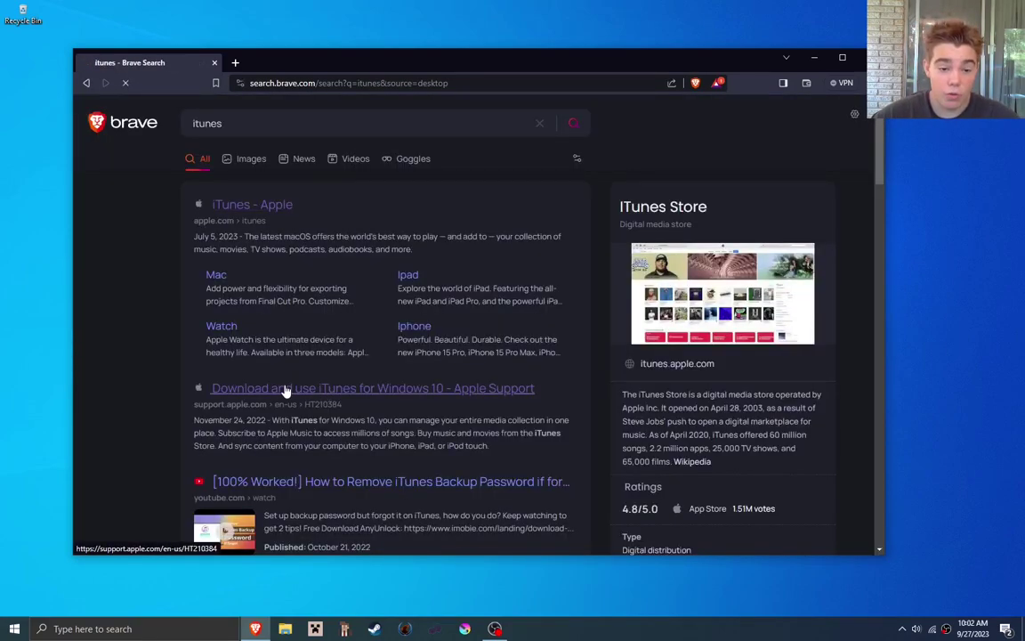
{"action": "left_click", "coordinate": [427, 372]}
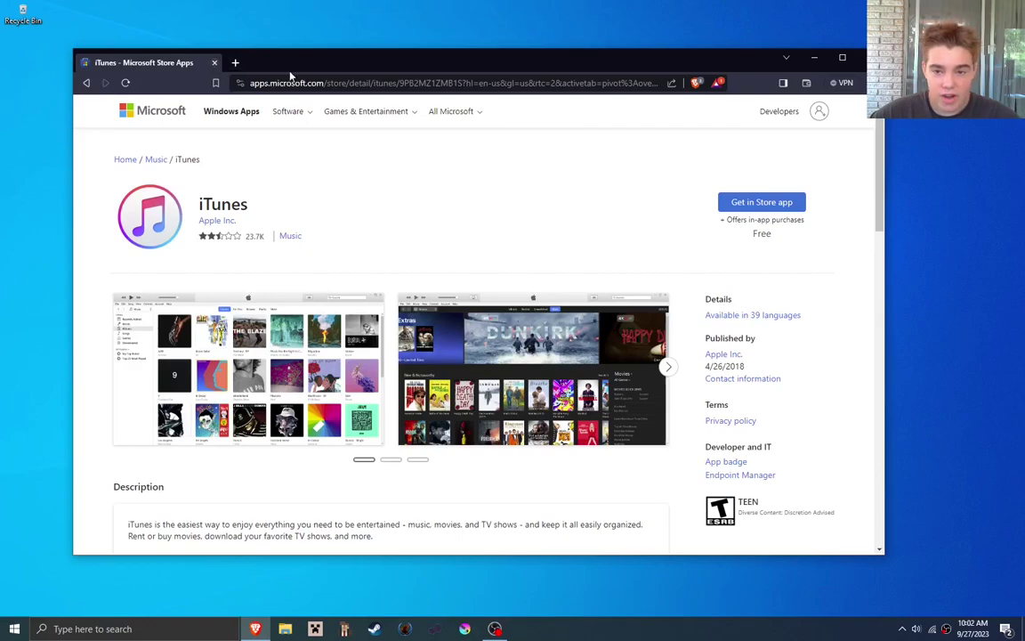
{"action": "left_click", "coordinate": [871, 58]}
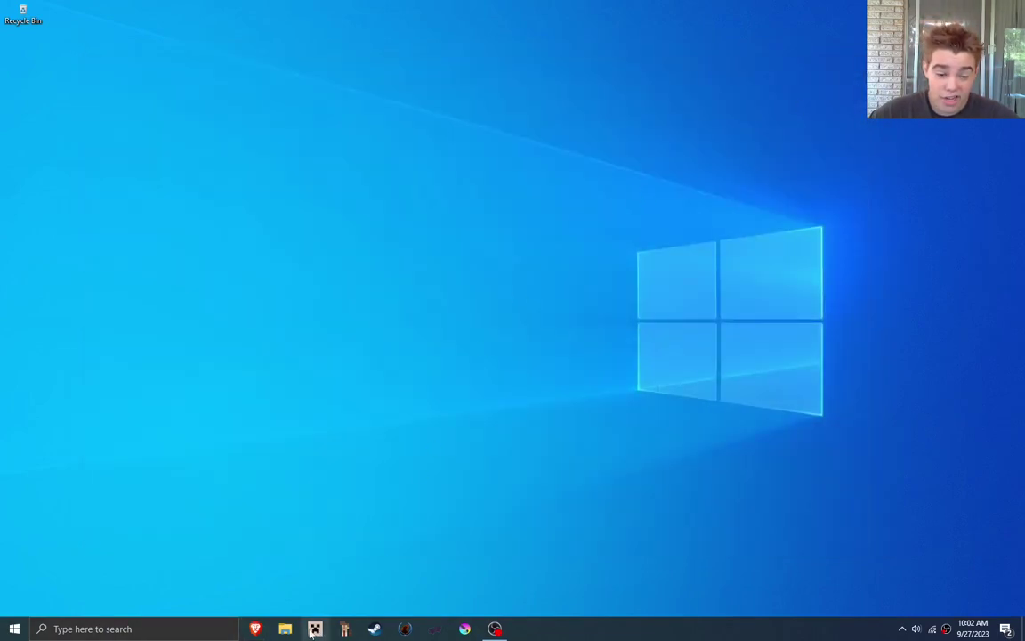
Open the AltStore website, altstore.io, in a new Brave window
{"action": "left_click", "coordinate": [263, 631]}
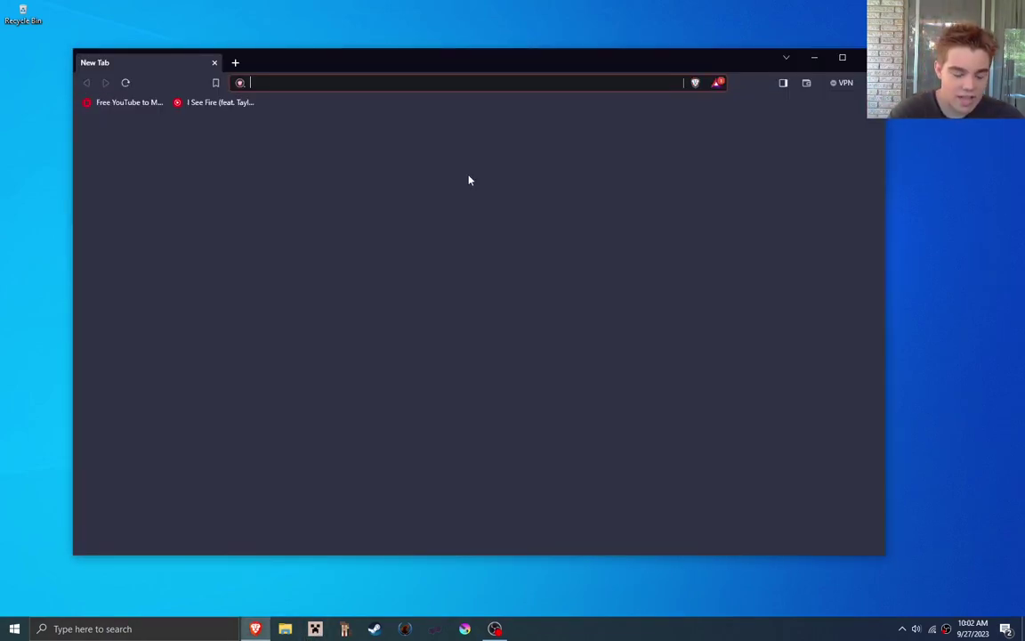
{"action": "type", "text": "altsr"}
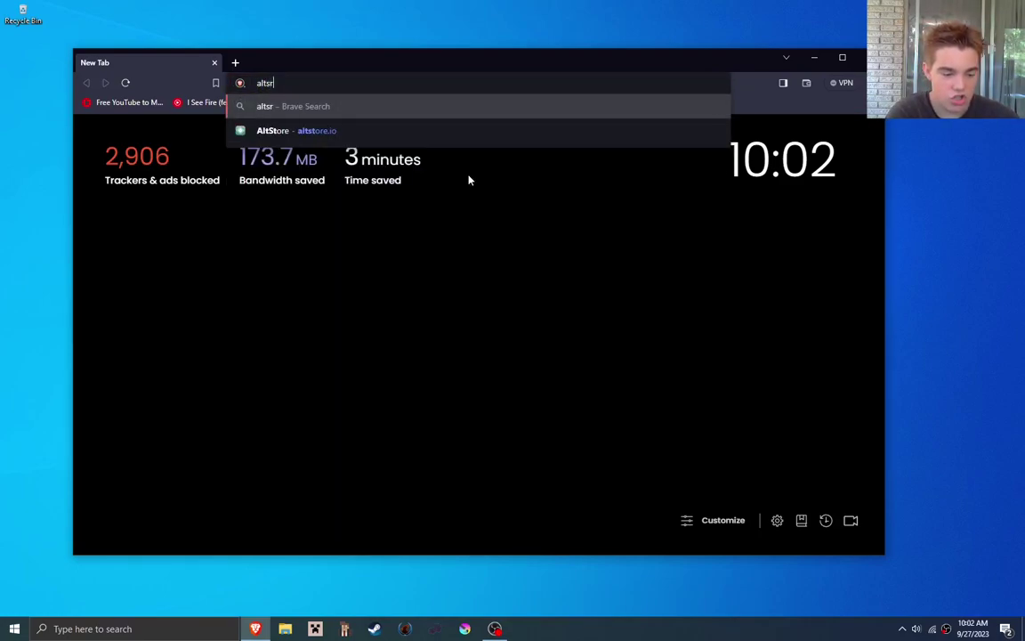
{"action": "key", "text": "BackSpace"}
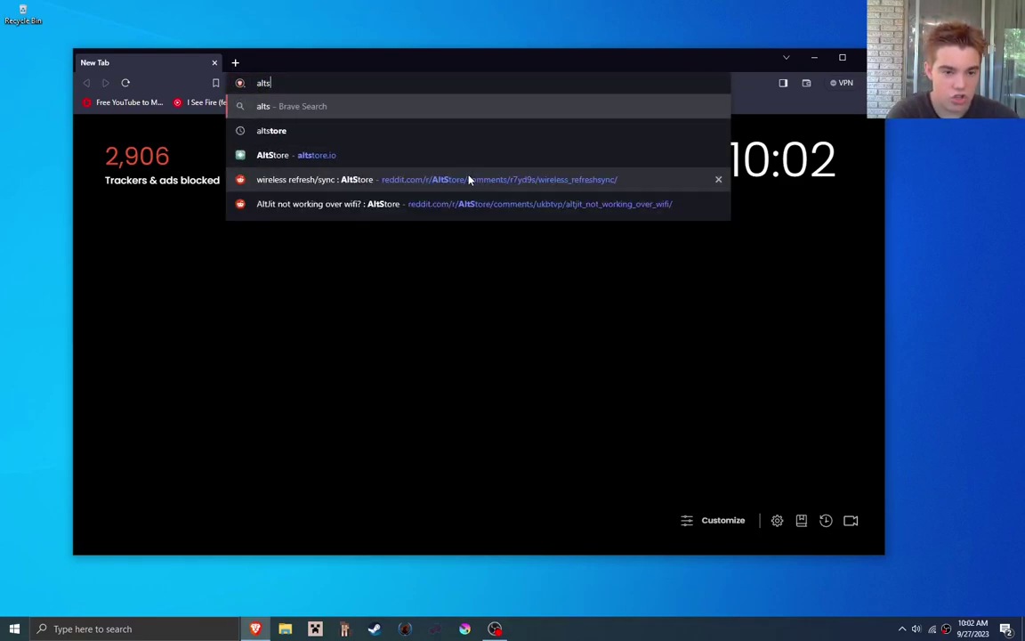
{"action": "type", "text": "t"}
{"action": "key", "text": "BackSpace"}
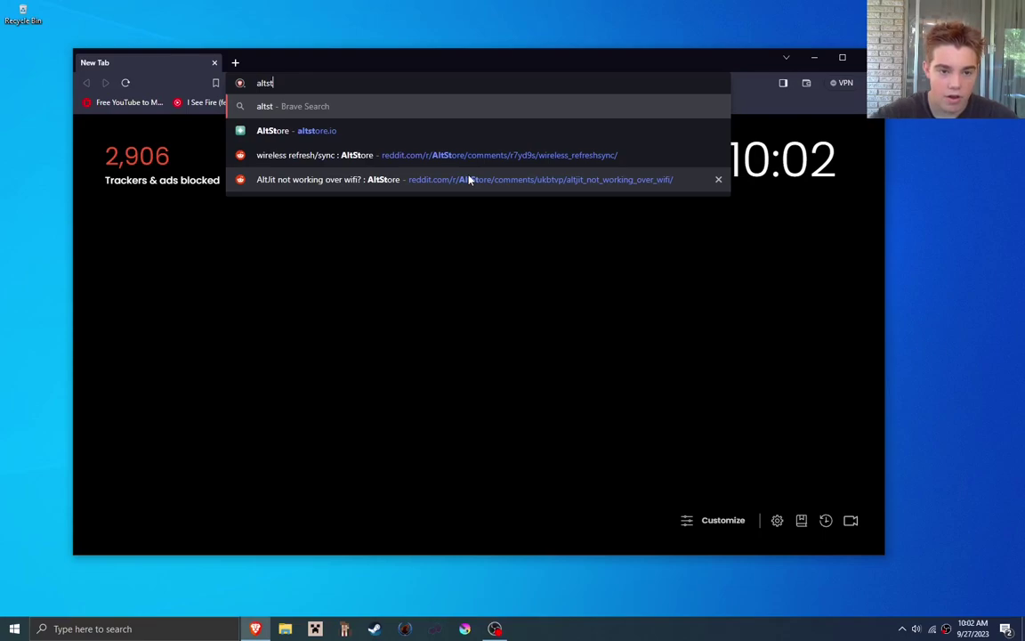
{"action": "left_click", "coordinate": [336, 131]}
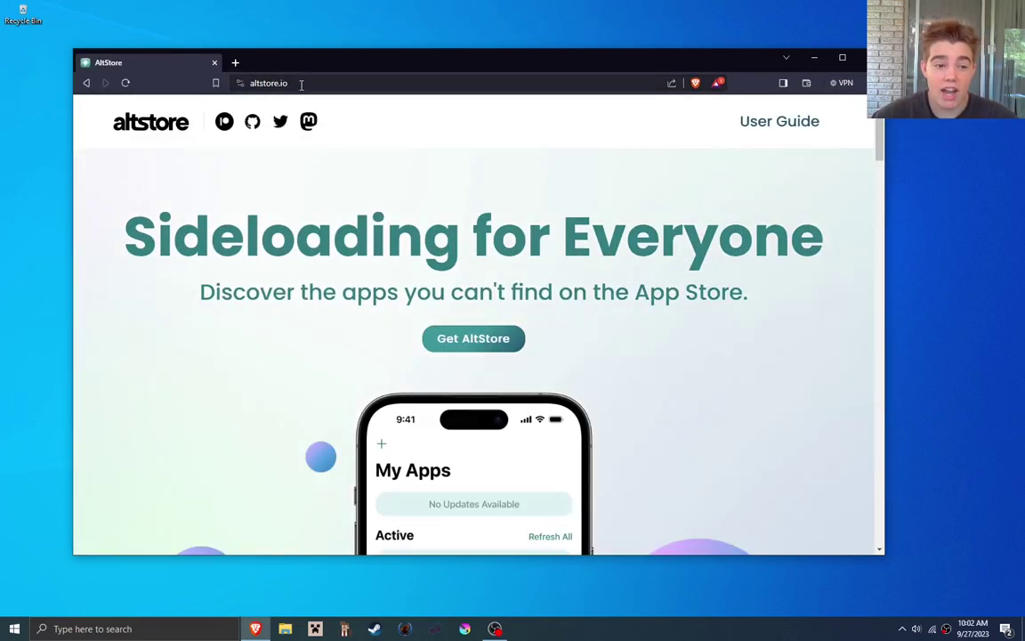
{"action": "left_click", "coordinate": [86, 83]}
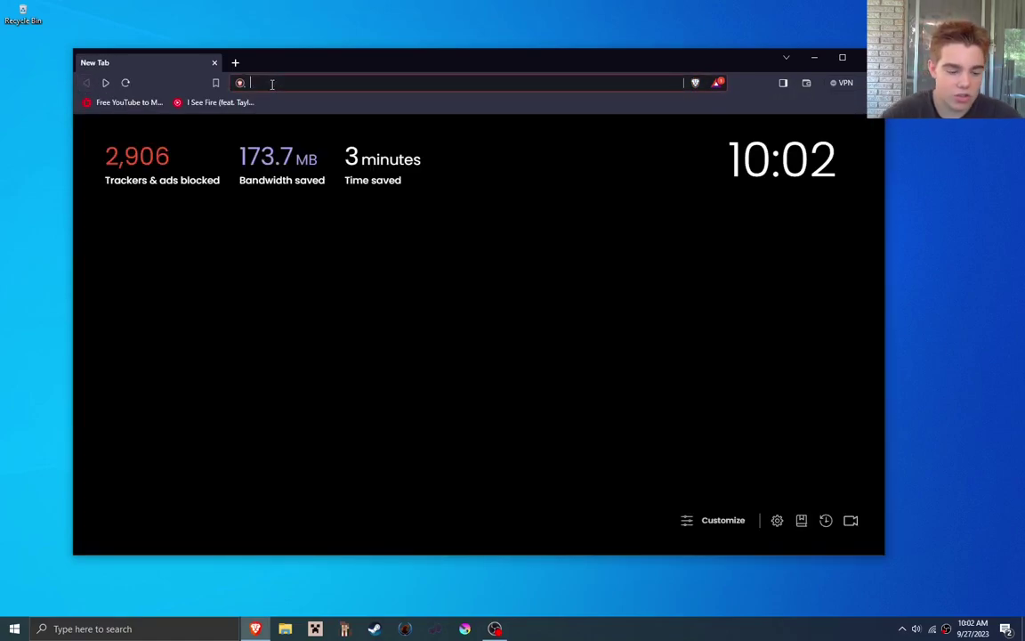
{"action": "type", "text": "altsto"}
{"action": "key", "text": "Return"}
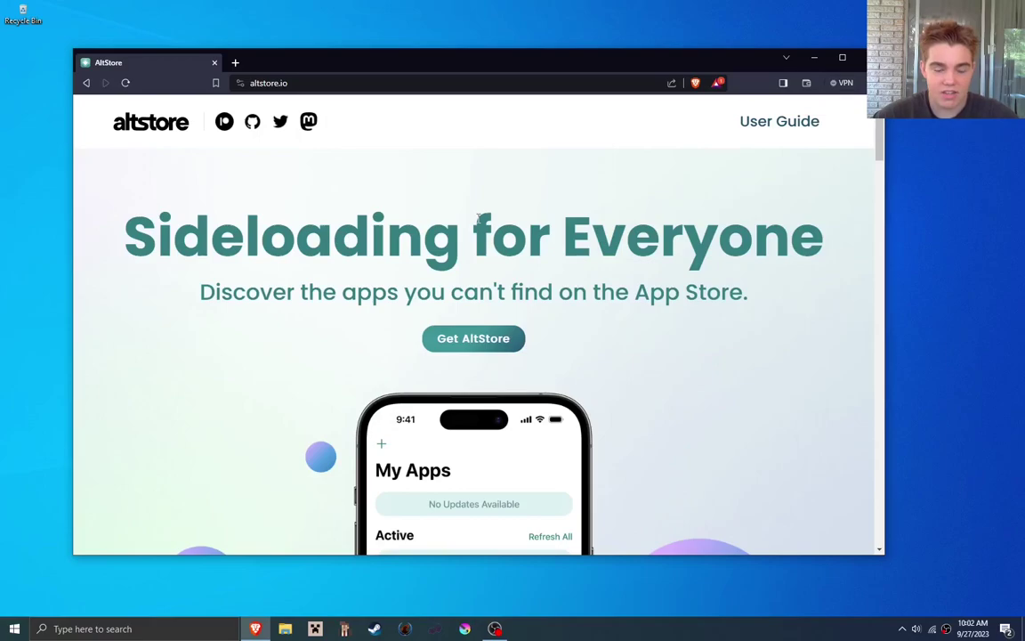
Look over the AltStore home page, from its sideloading heading to the phone preview and featured apps
{"action": "scroll", "coordinate": [478, 217], "scroll_direction": "down", "scroll_amount": 8}
{"action": "scroll", "coordinate": [499, 241], "scroll_direction": "up", "scroll_amount": 7}
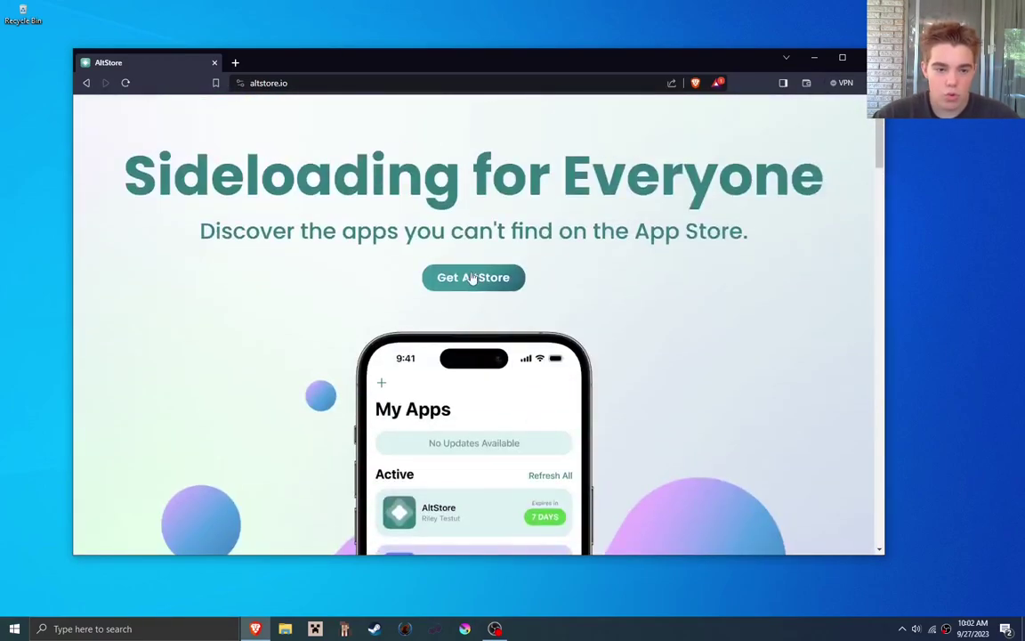
{"action": "scroll", "coordinate": [552, 232], "scroll_direction": "down", "scroll_amount": 4}
{"action": "scroll", "coordinate": [638, 300], "scroll_direction": "up", "scroll_amount": 5}
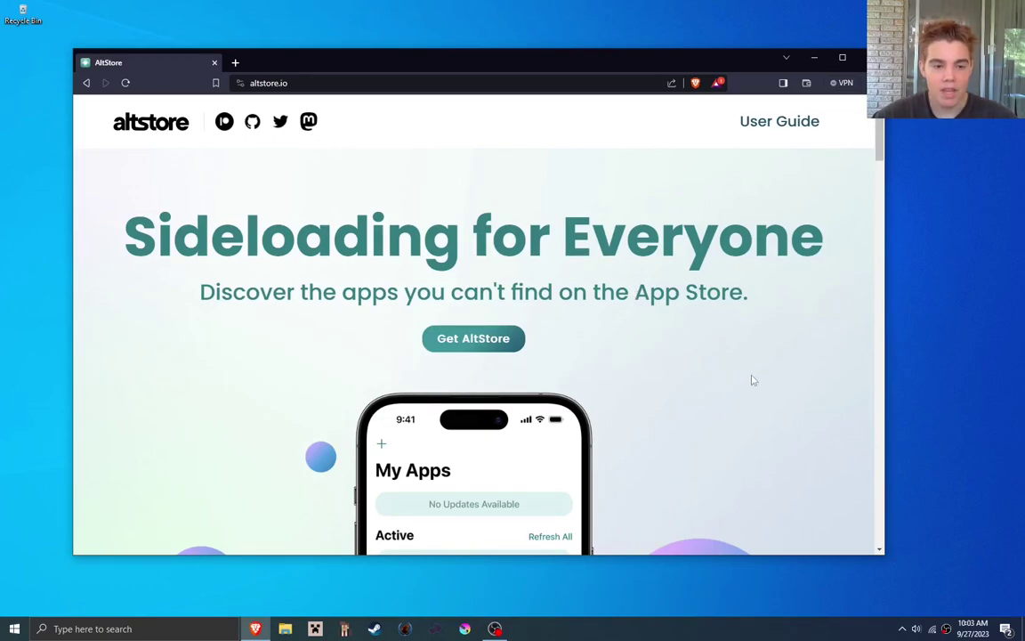
{"action": "scroll", "coordinate": [601, 192], "scroll_direction": "down", "scroll_amount": 3}
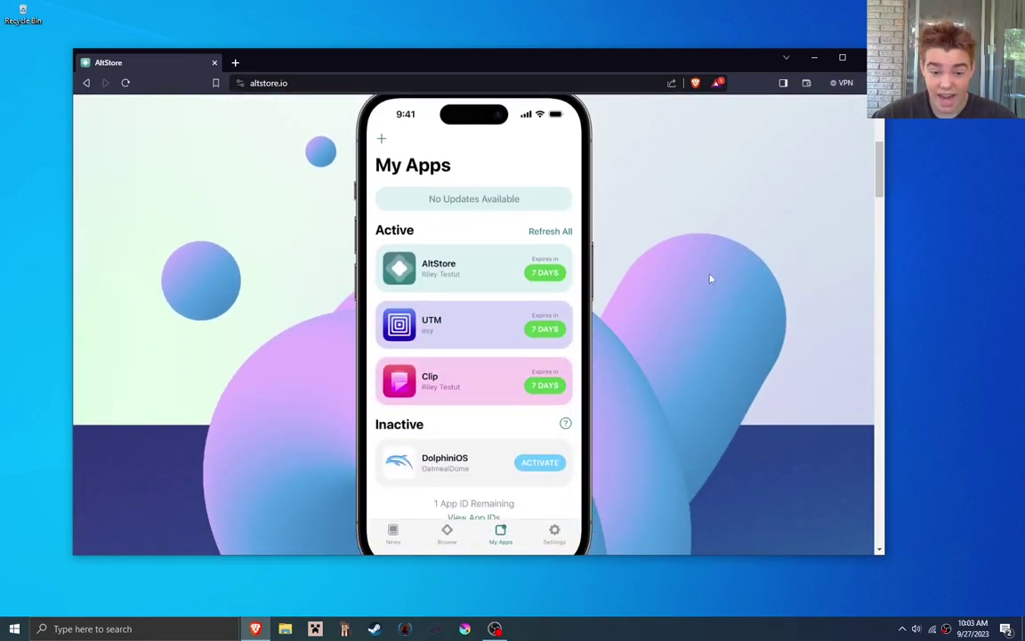
{"action": "scroll", "coordinate": [709, 279], "scroll_direction": "up", "scroll_amount": 3}
{"action": "scroll", "coordinate": [710, 279], "scroll_direction": "down", "scroll_amount": 1}
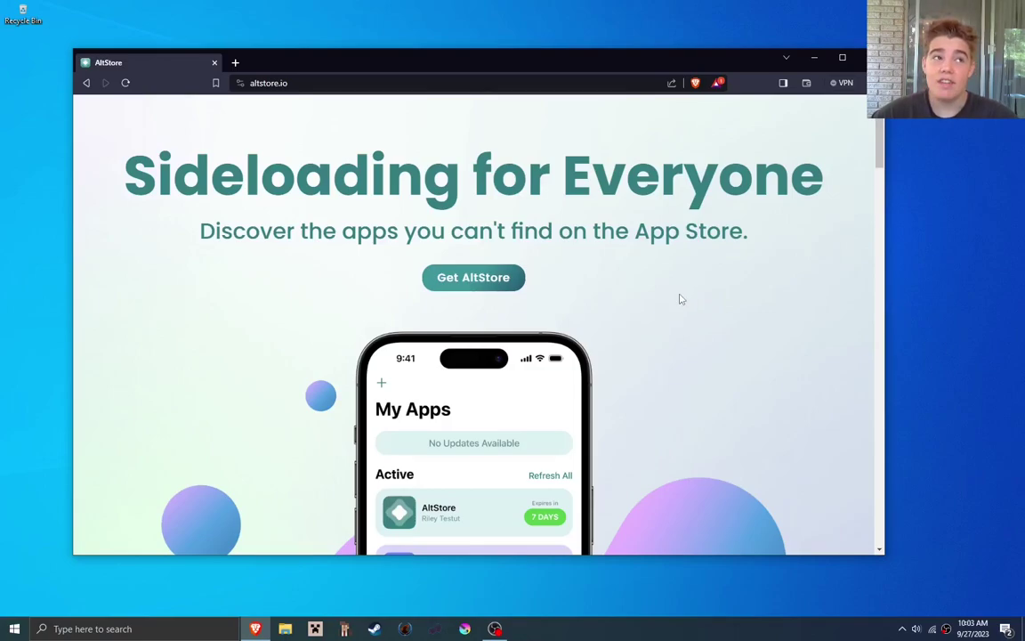
{"action": "scroll", "coordinate": [682, 300], "scroll_direction": "down", "scroll_amount": 1}
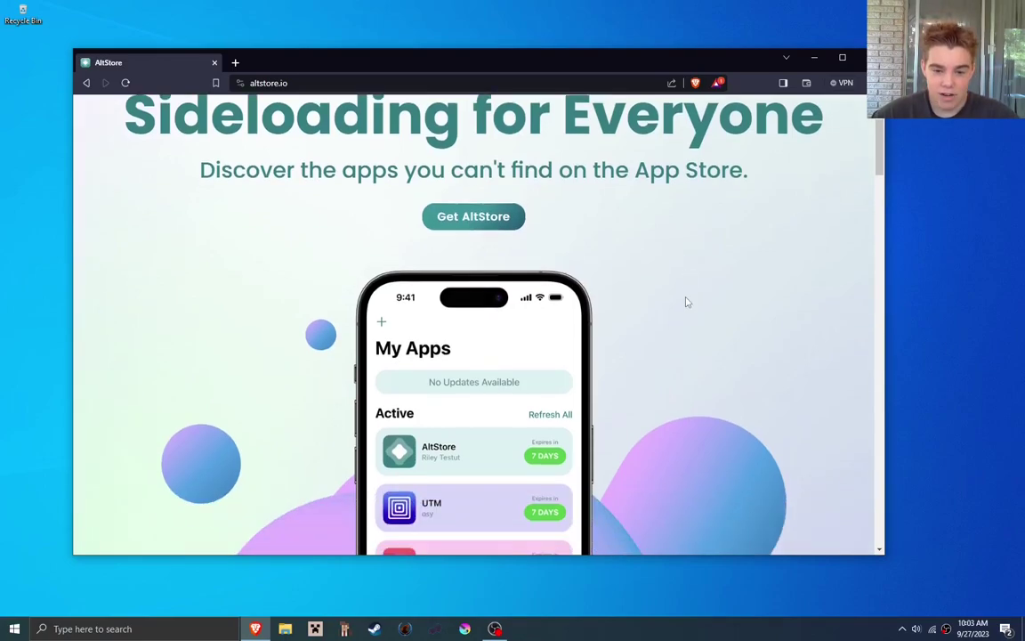
{"action": "scroll", "coordinate": [687, 299], "scroll_direction": "up", "scroll_amount": 2}
{"action": "scroll", "coordinate": [685, 299], "scroll_direction": "down", "scroll_amount": 6}
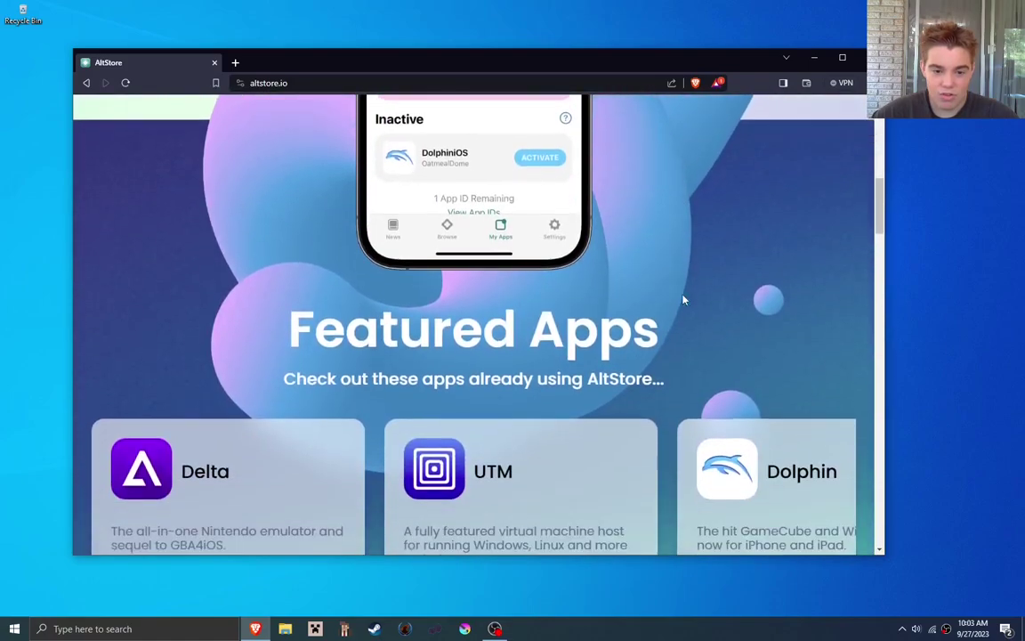
{"action": "scroll", "coordinate": [683, 298], "scroll_direction": "up", "scroll_amount": 6}
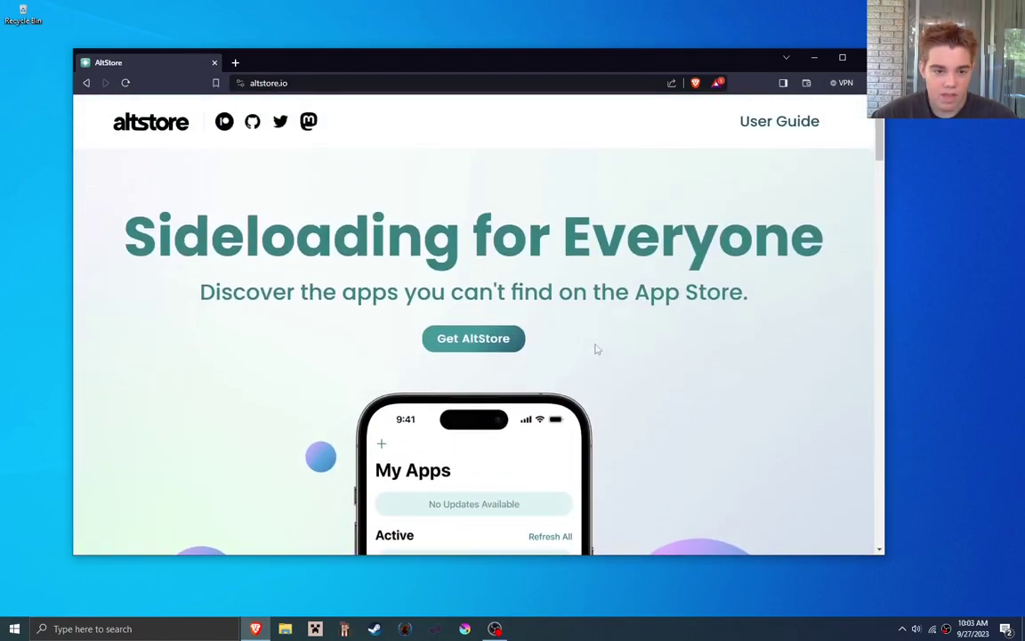
{"action": "left_click_drag", "start_coordinate": [258, 236], "coordinate": [737, 201]}
Find the AltServer macOS and AltServer Windows download options in the Downloads section of the AltStore page
{"action": "scroll", "coordinate": [737, 332], "scroll_direction": "down", "scroll_amount": 6}
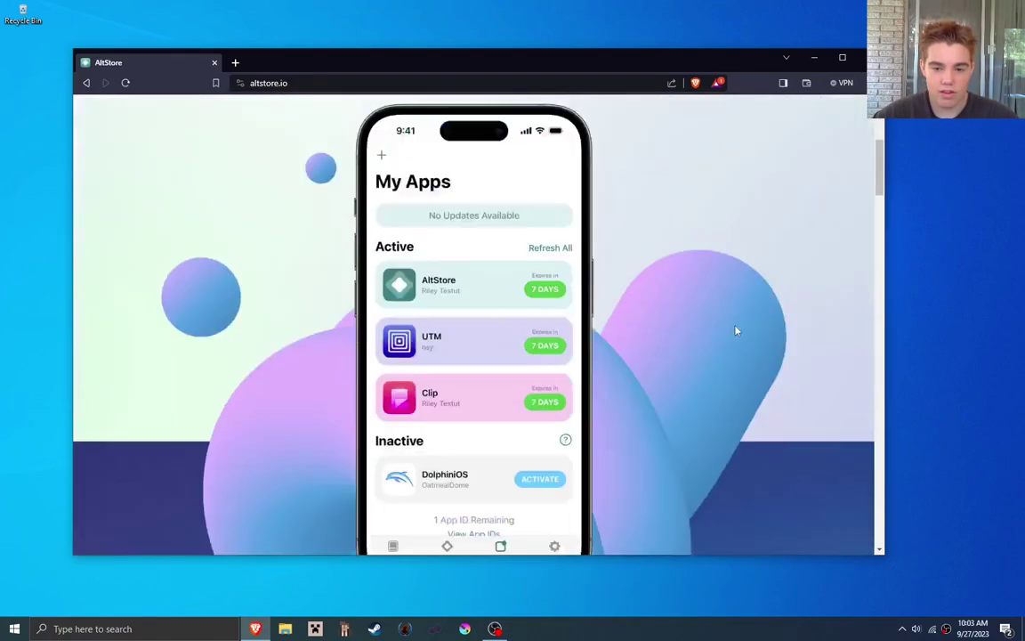
{"action": "scroll", "coordinate": [668, 236], "scroll_direction": "down", "scroll_amount": 15}
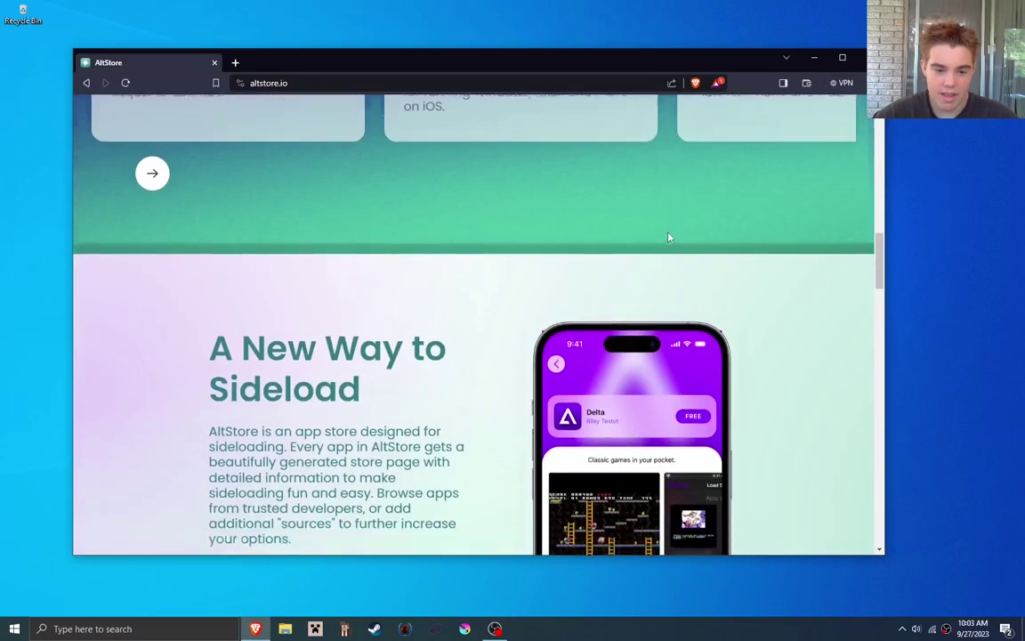
{"action": "scroll", "coordinate": [668, 249], "scroll_direction": "down", "scroll_amount": 10}
{"action": "scroll", "coordinate": [662, 277], "scroll_direction": "up", "scroll_amount": 10}
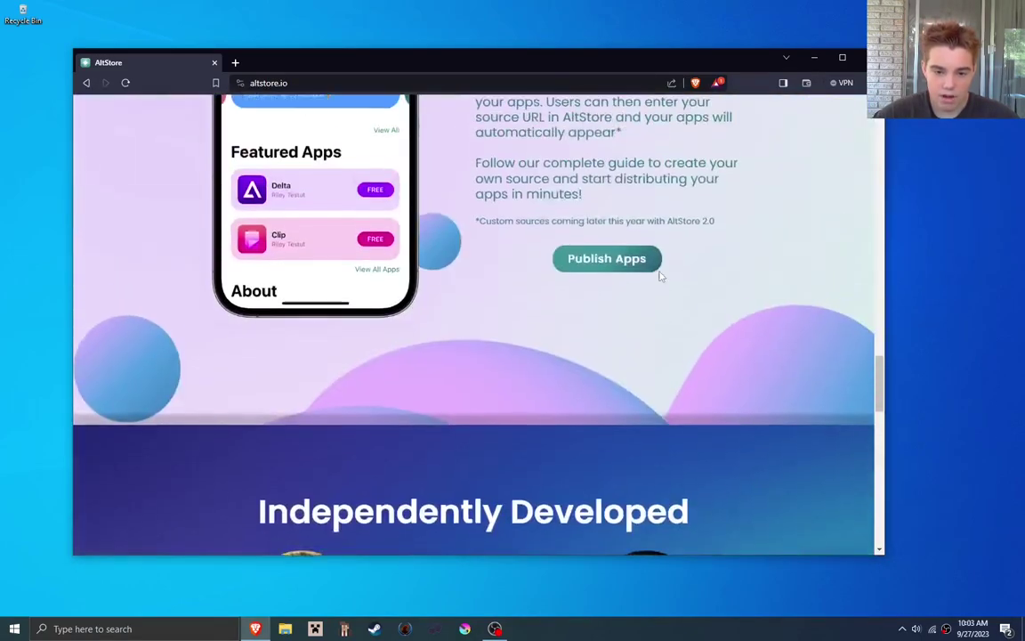
{"action": "scroll", "coordinate": [661, 277], "scroll_direction": "down", "scroll_amount": 18}
{"action": "scroll", "coordinate": [662, 277], "scroll_direction": "up", "scroll_amount": 2}
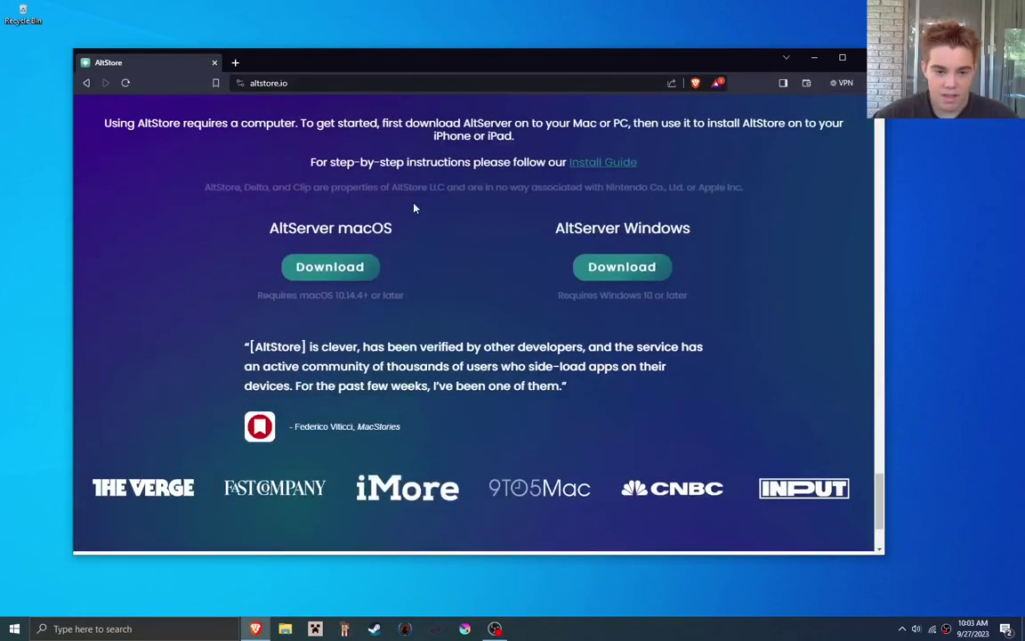
{"action": "scroll", "coordinate": [412, 205], "scroll_direction": "up", "scroll_amount": 2}
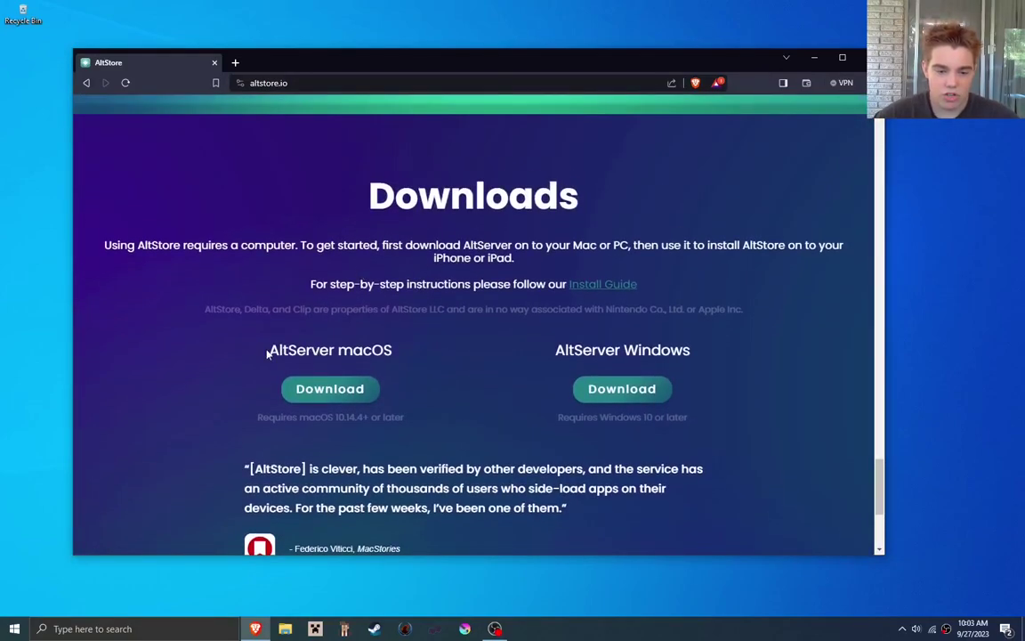
{"action": "left_click_drag", "start_coordinate": [270, 350], "coordinate": [393, 349]}
{"action": "left_click_drag", "start_coordinate": [555, 350], "coordinate": [752, 365]}
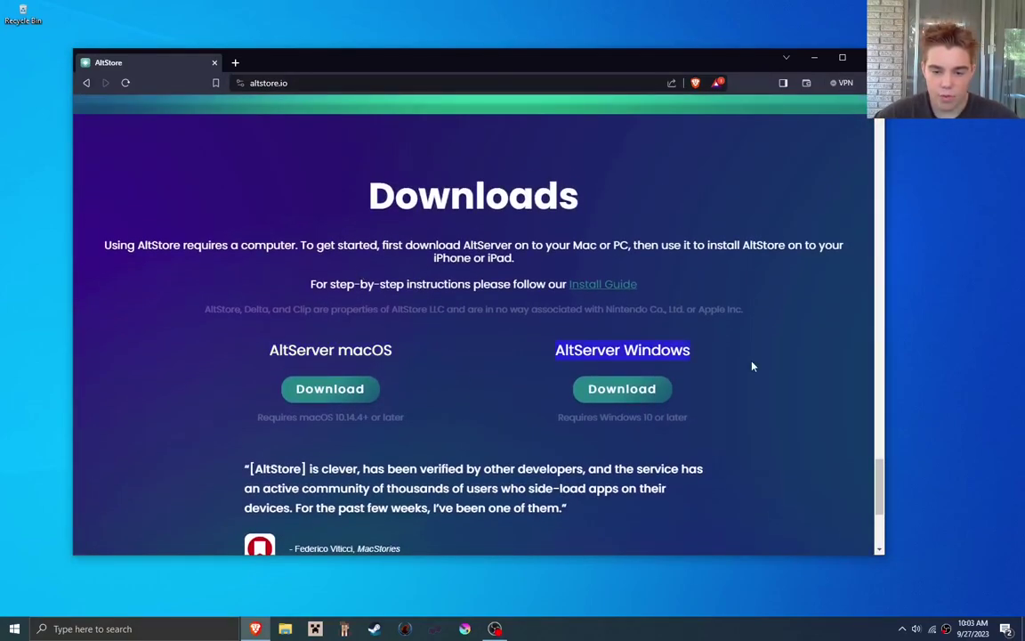
Start the AltServer Windows download of altinstaller.zip and cancel saving the file
{"action": "left_click", "coordinate": [18, 629]}
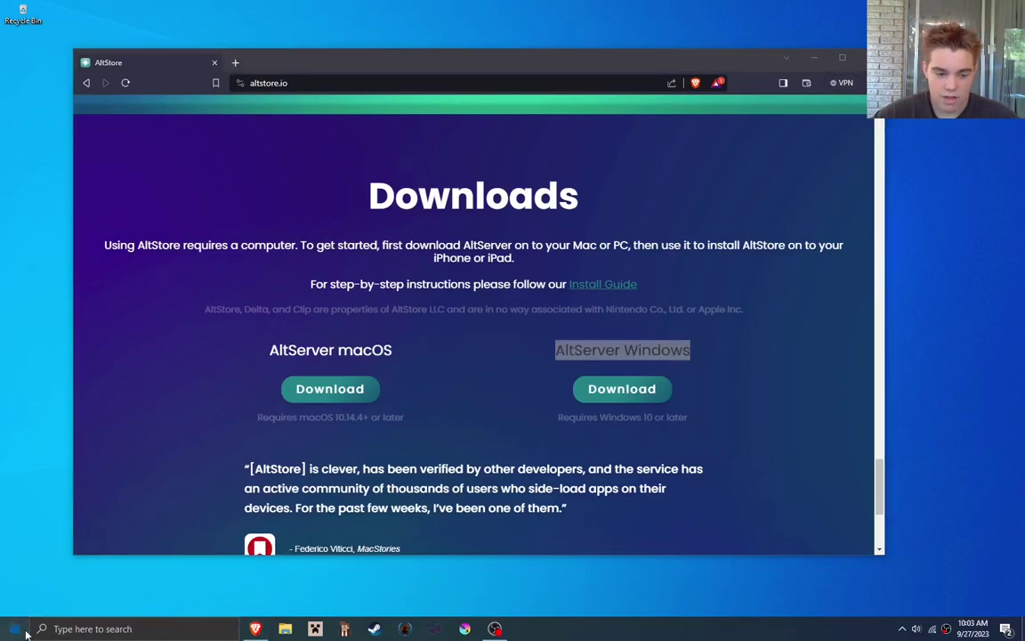
{"action": "left_click", "coordinate": [18, 630]}
{"action": "left_click", "coordinate": [601, 392]}
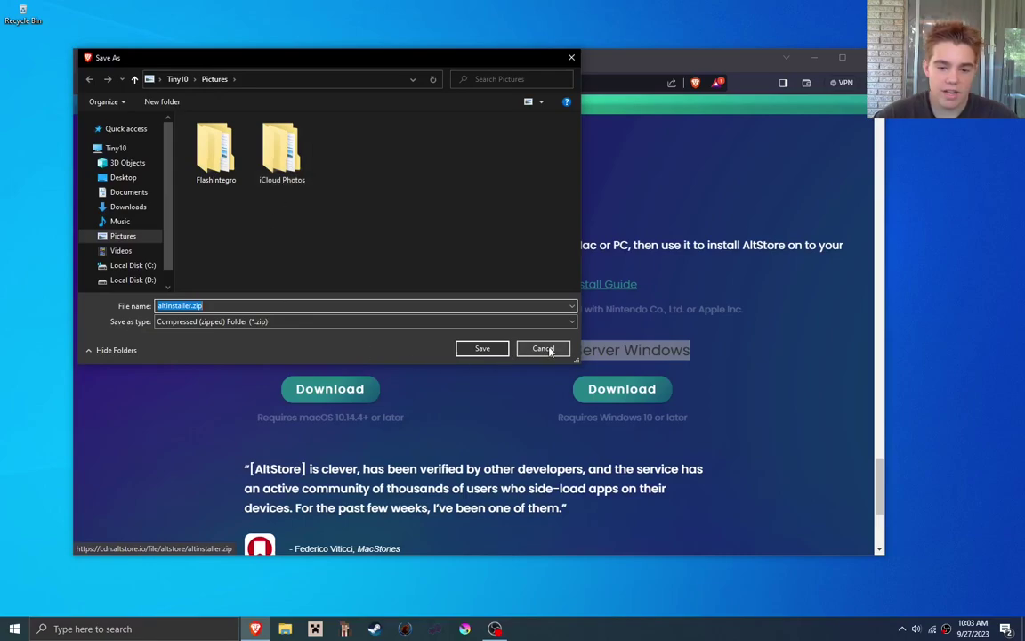
{"action": "left_click", "coordinate": [543, 349]}
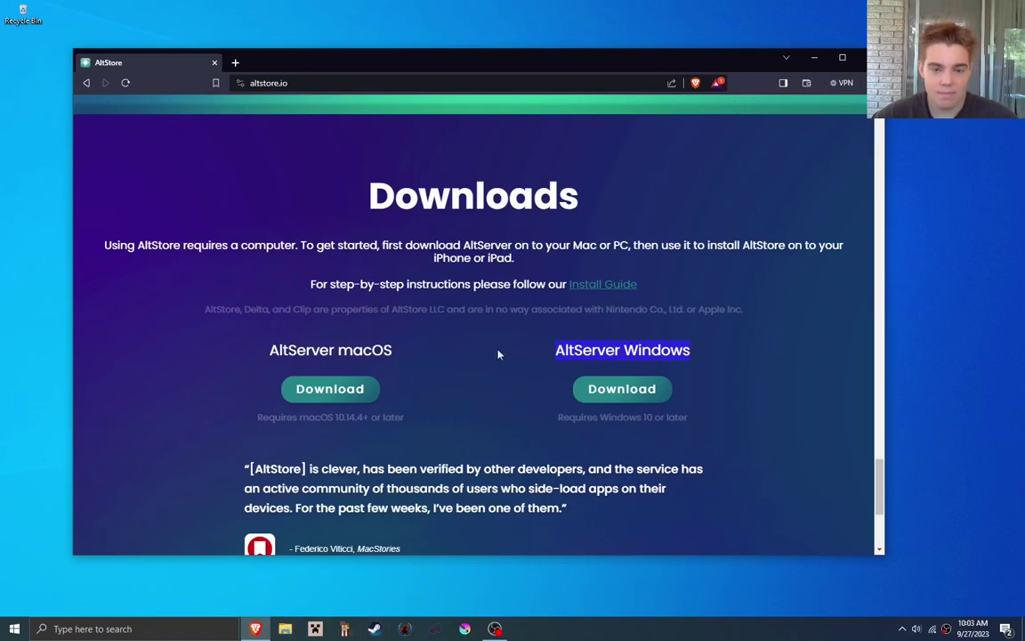
Delete pair-windows.exe from the Downloads folder in File Explorer and close the folder window
{"action": "left_click", "coordinate": [286, 628]}
{"action": "double_click", "coordinate": [278, 323]}
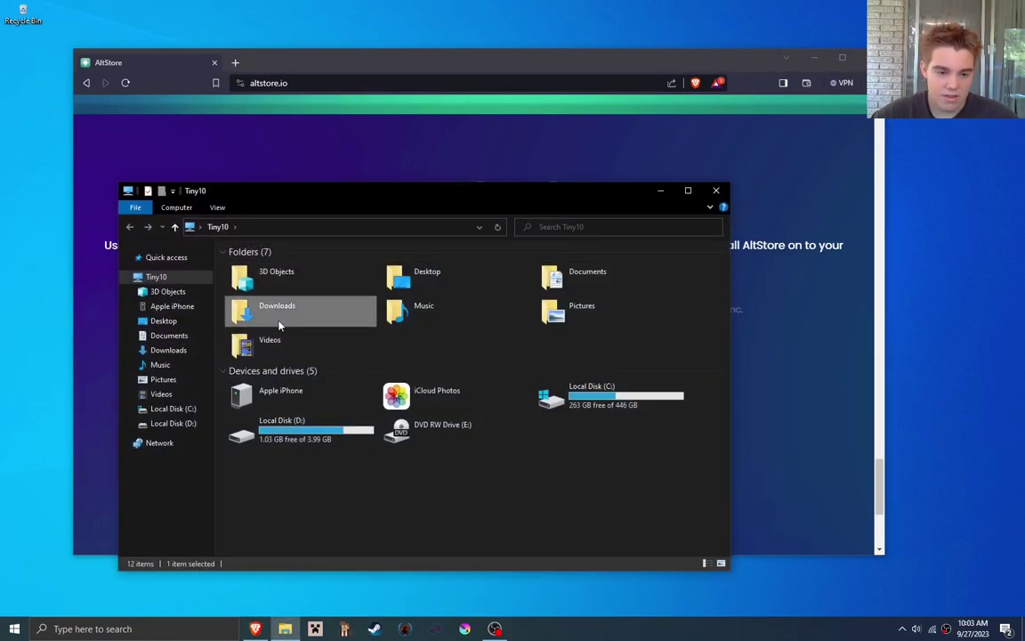
{"action": "double_click", "coordinate": [285, 325]}
{"action": "right_click", "coordinate": [248, 283]}
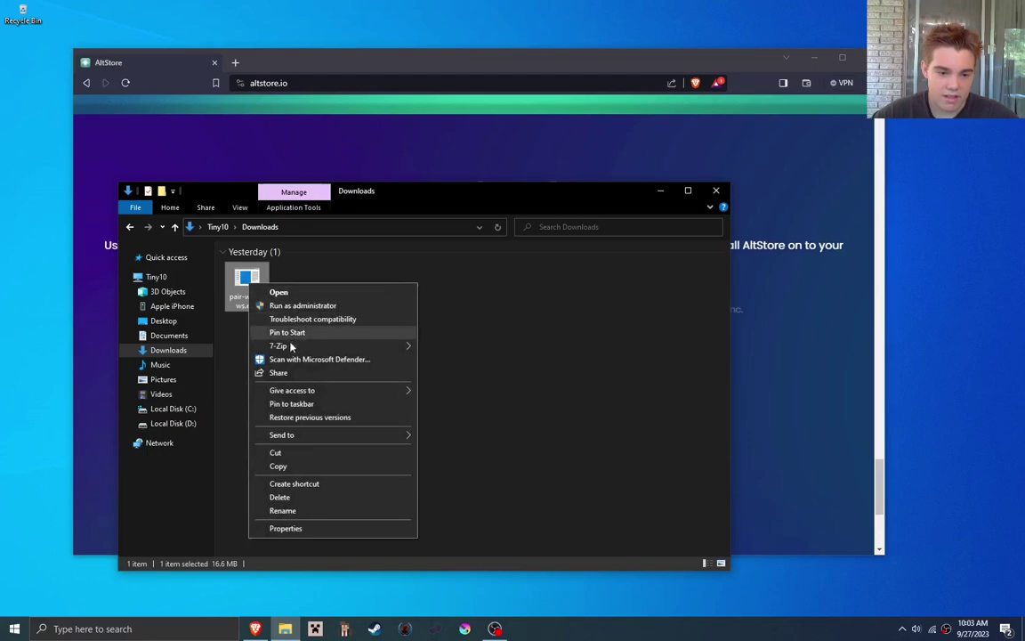
{"action": "left_click", "coordinate": [504, 304]}
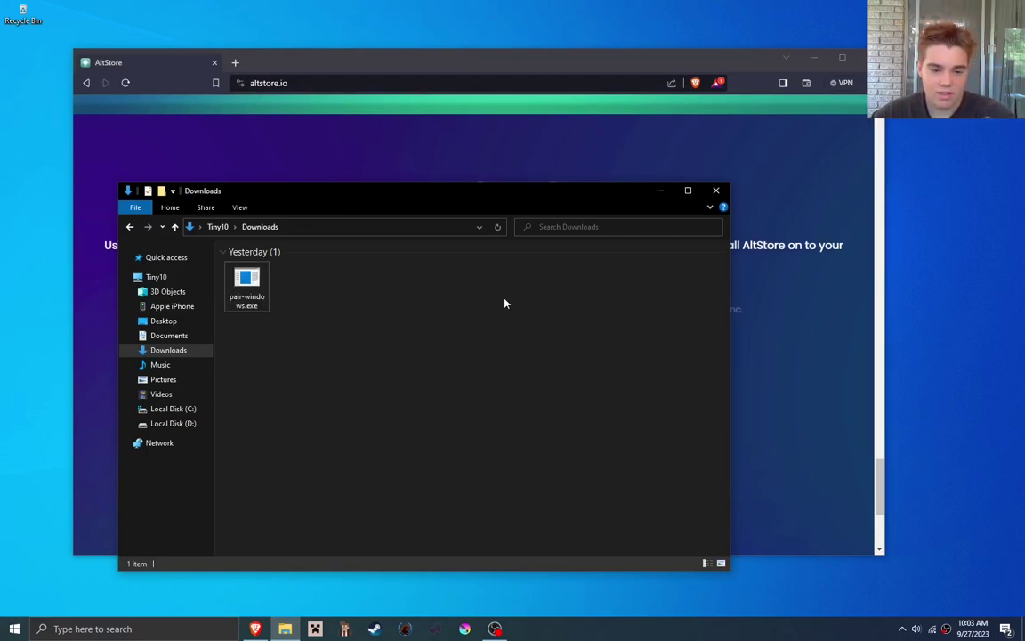
{"action": "left_click", "coordinate": [247, 283]}
{"action": "key", "text": "Delete"}
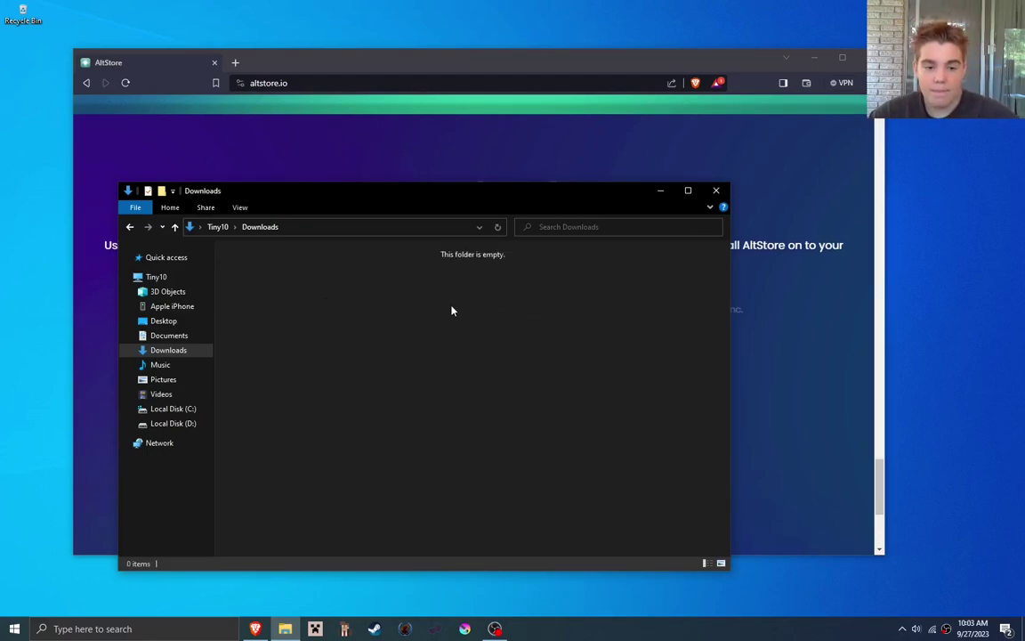
{"action": "left_click", "coordinate": [715, 191]}
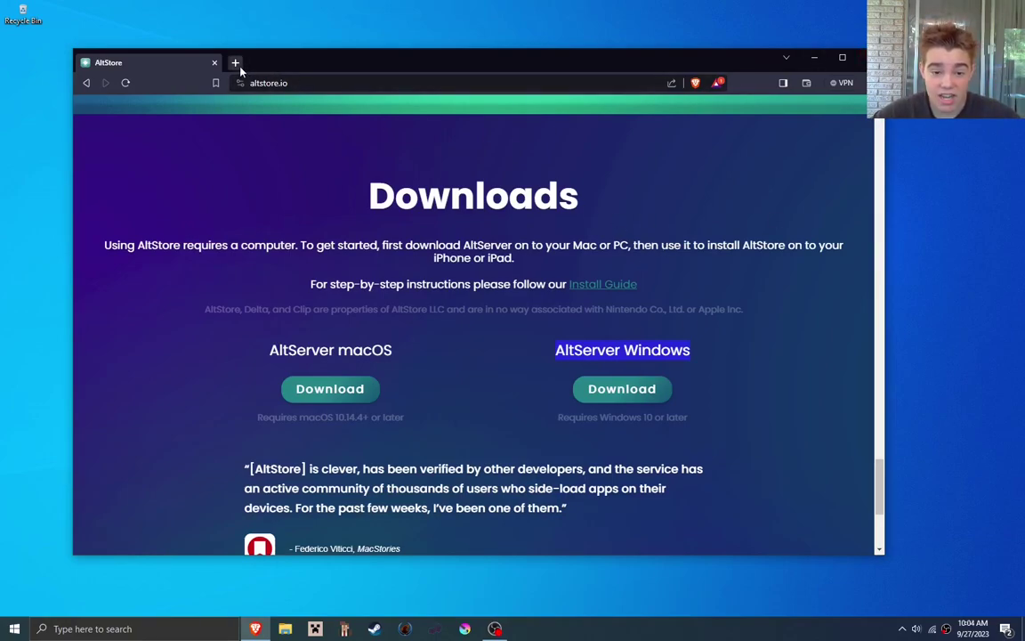
{"action": "scroll", "coordinate": [552, 287], "scroll_direction": "down", "scroll_amount": 3}
{"action": "scroll", "coordinate": [568, 287], "scroll_direction": "up", "scroll_amount": 7}
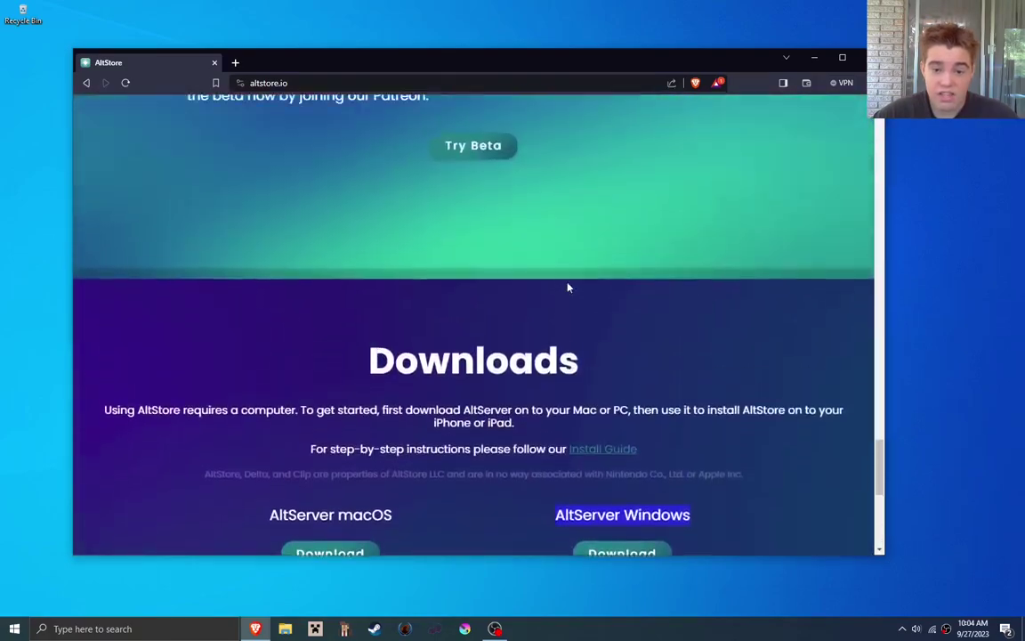
{"action": "scroll", "coordinate": [584, 304], "scroll_direction": "down", "scroll_amount": 7}
{"action": "scroll", "coordinate": [582, 304], "scroll_direction": "up", "scroll_amount": 3}
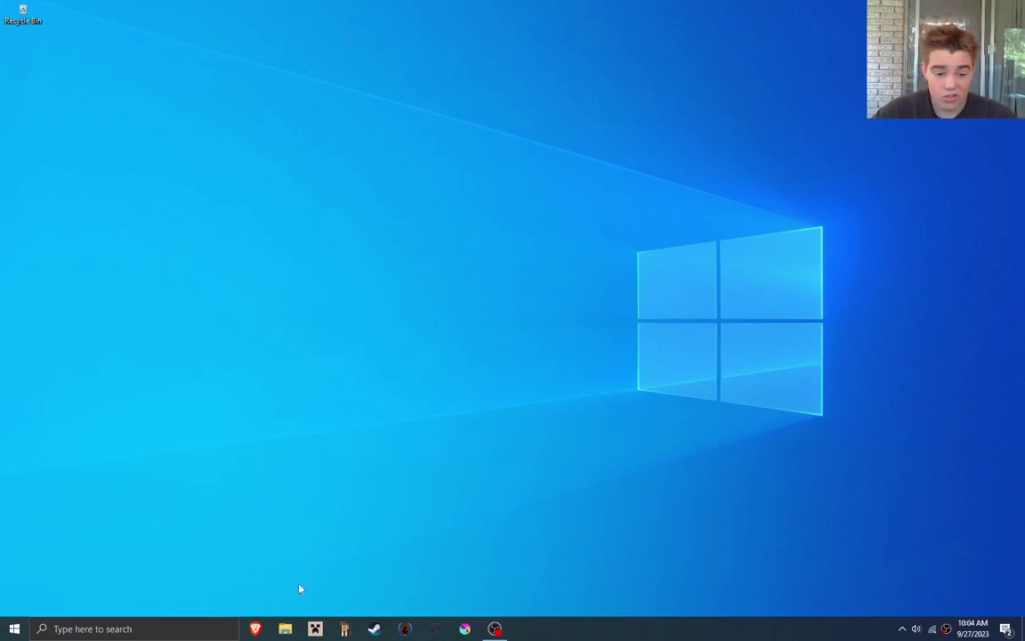
Look over the folders and devices in File Explorer, close it, and check the hidden tray icons for AltServer
{"action": "left_click", "coordinate": [285, 629]}
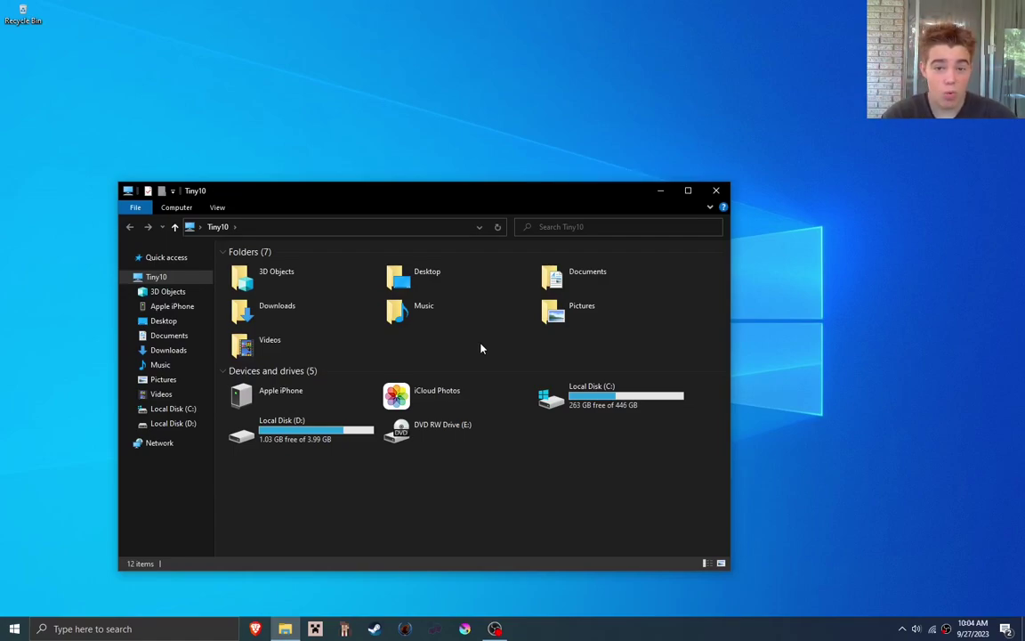
{"action": "left_click", "coordinate": [723, 191]}
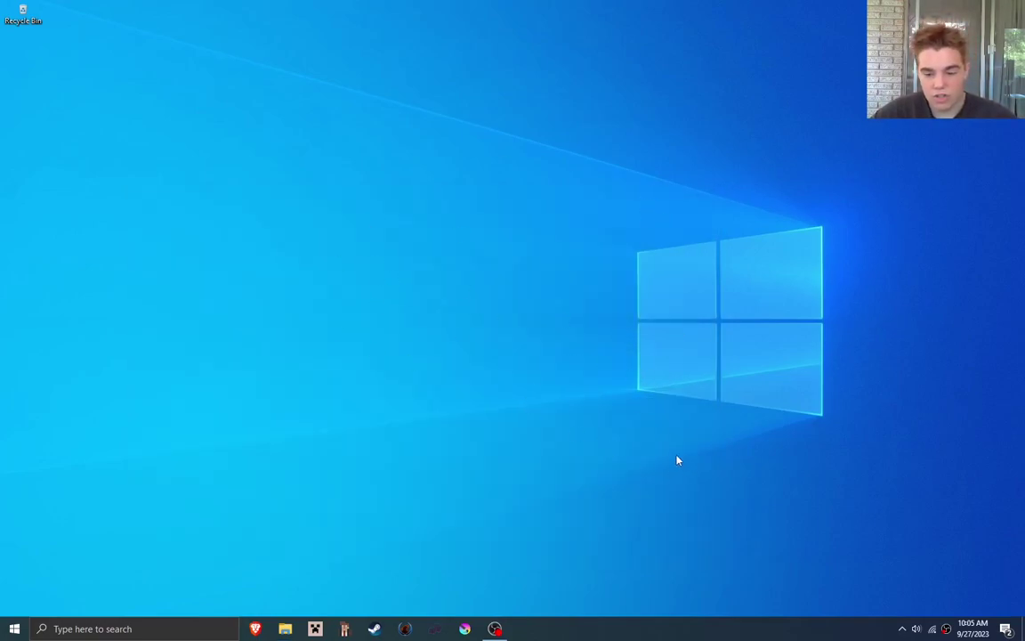
{"action": "left_click", "coordinate": [903, 631]}
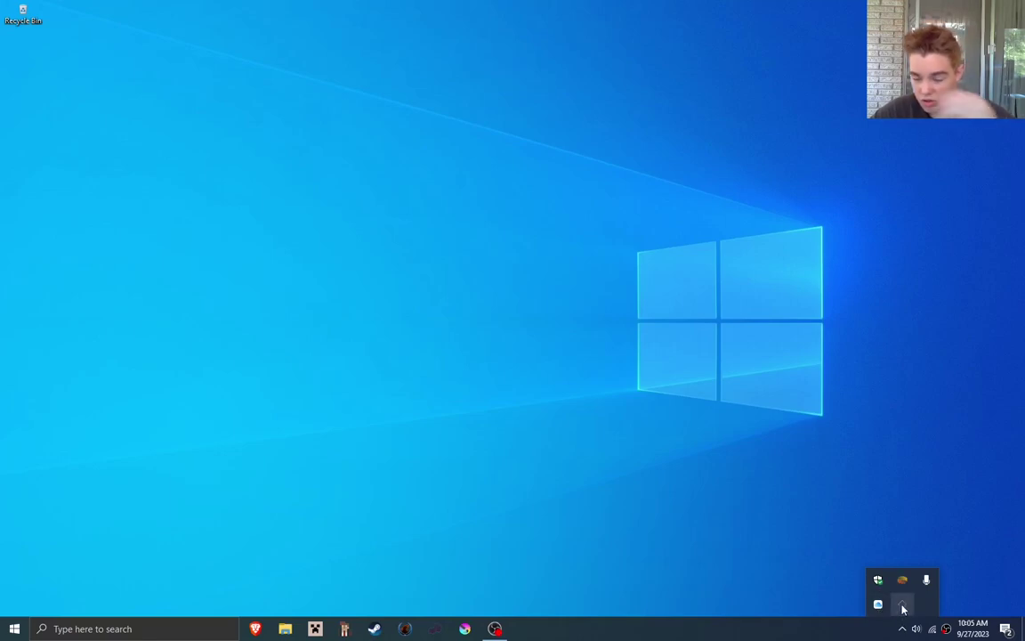
{"action": "left_click", "coordinate": [788, 529]}
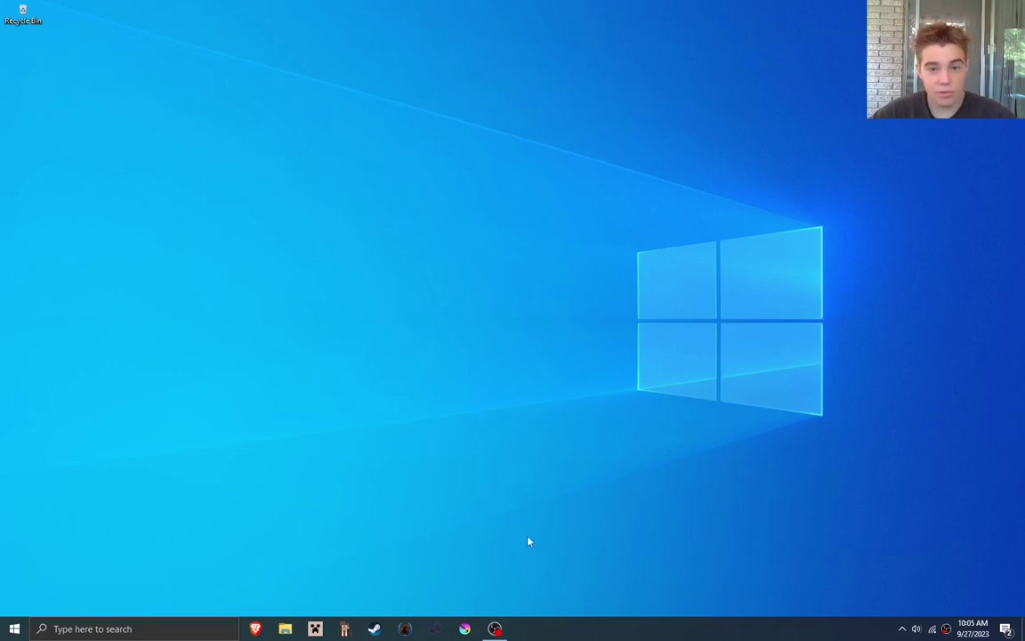
Search Windows for iTunes, open it, and maximize its window
{"action": "left_click", "coordinate": [160, 629]}
{"action": "type", "text": "iotun"}
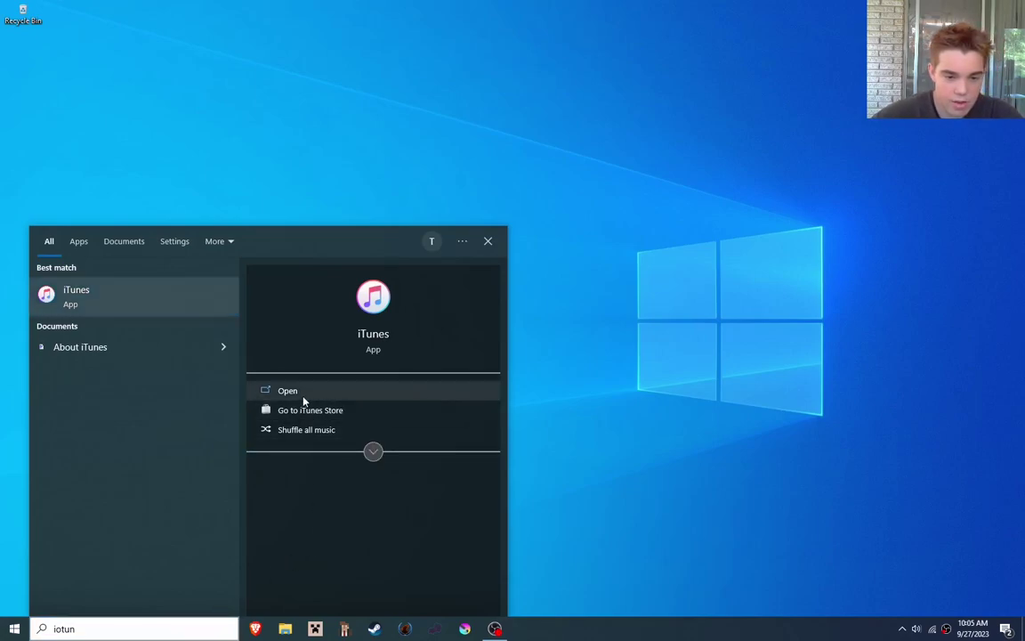
{"action": "left_click", "coordinate": [303, 392]}
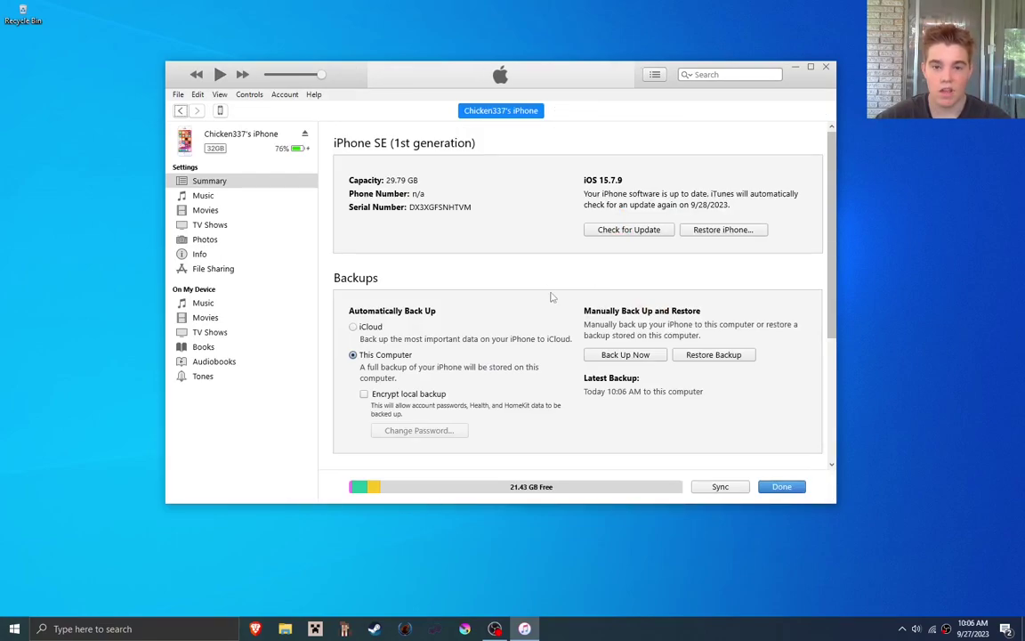
{"action": "left_click", "coordinate": [810, 66]}
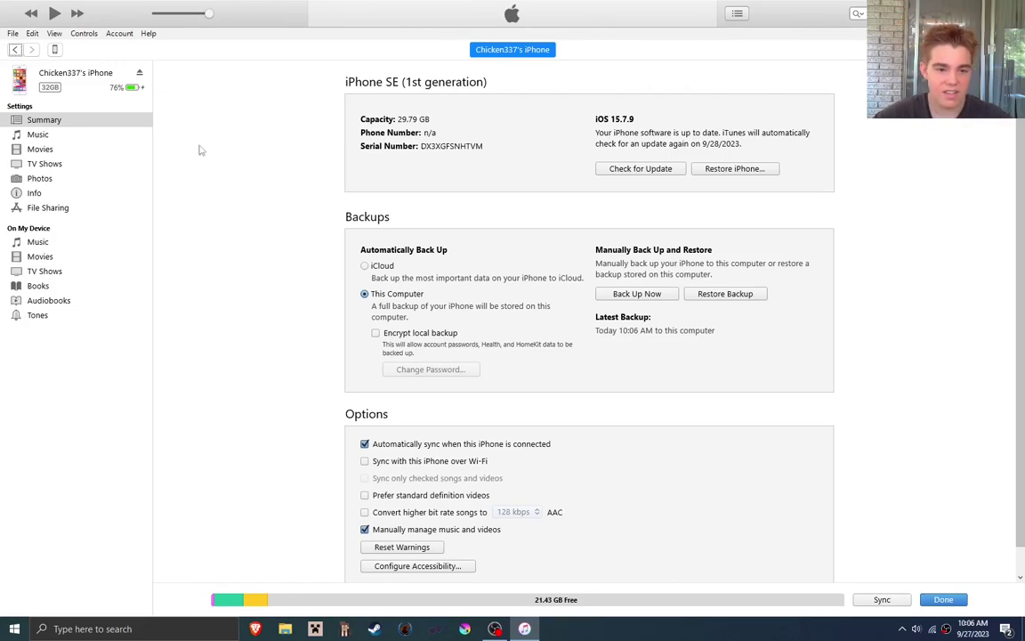
Turn off automatic syncing on connection, enable syncing with this iPhone over Wi-Fi, apply the options, and close iTunes
{"action": "scroll", "coordinate": [542, 213], "scroll_direction": "down", "scroll_amount": 1}
{"action": "scroll", "coordinate": [542, 212], "scroll_direction": "up", "scroll_amount": 1}
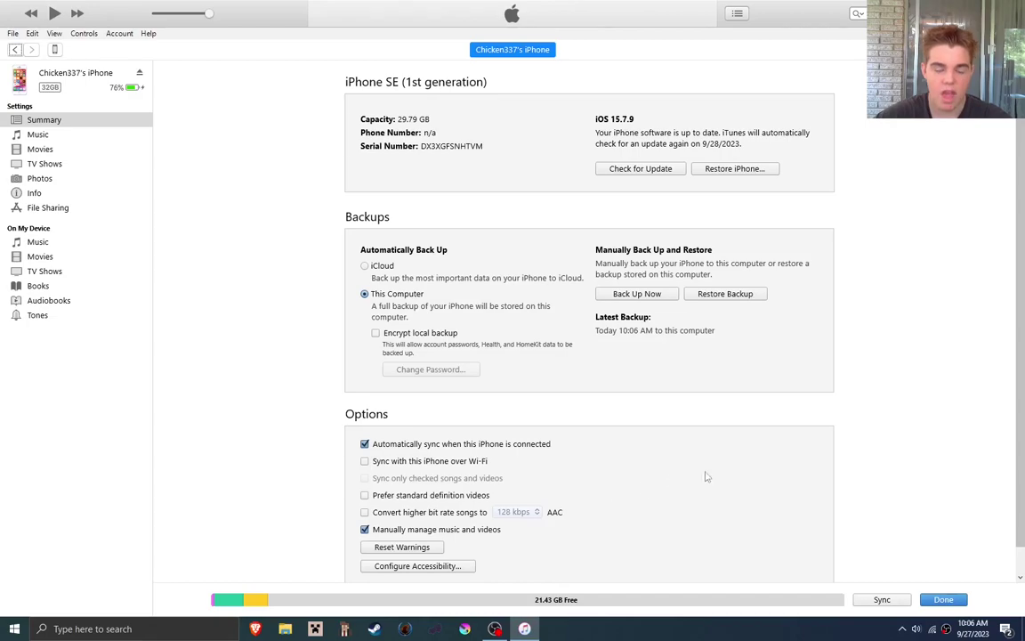
{"action": "scroll", "coordinate": [733, 231], "scroll_direction": "down", "scroll_amount": 1}
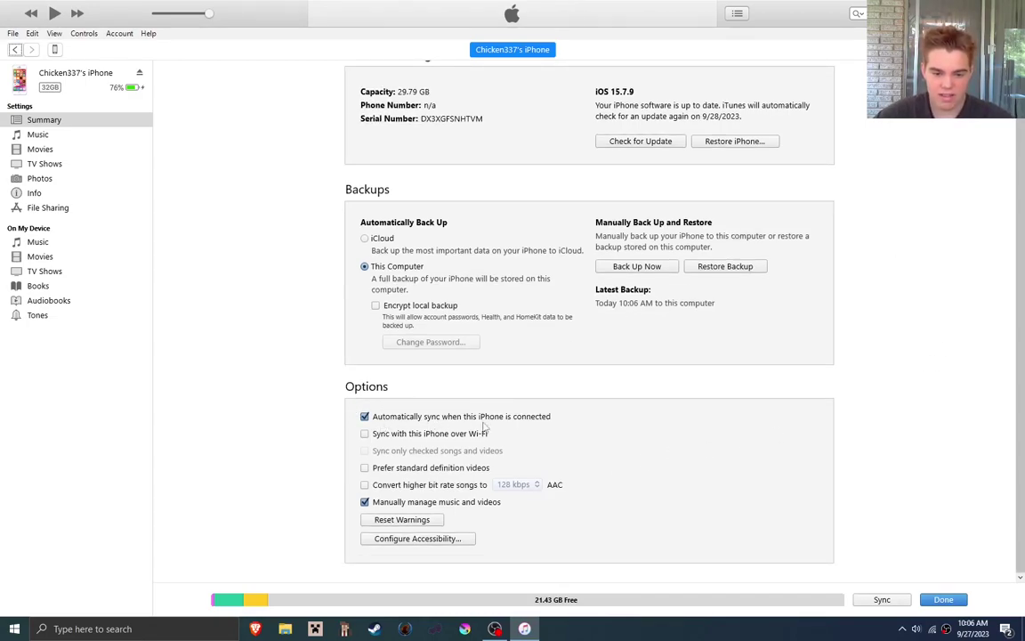
{"action": "left_click", "coordinate": [365, 417]}
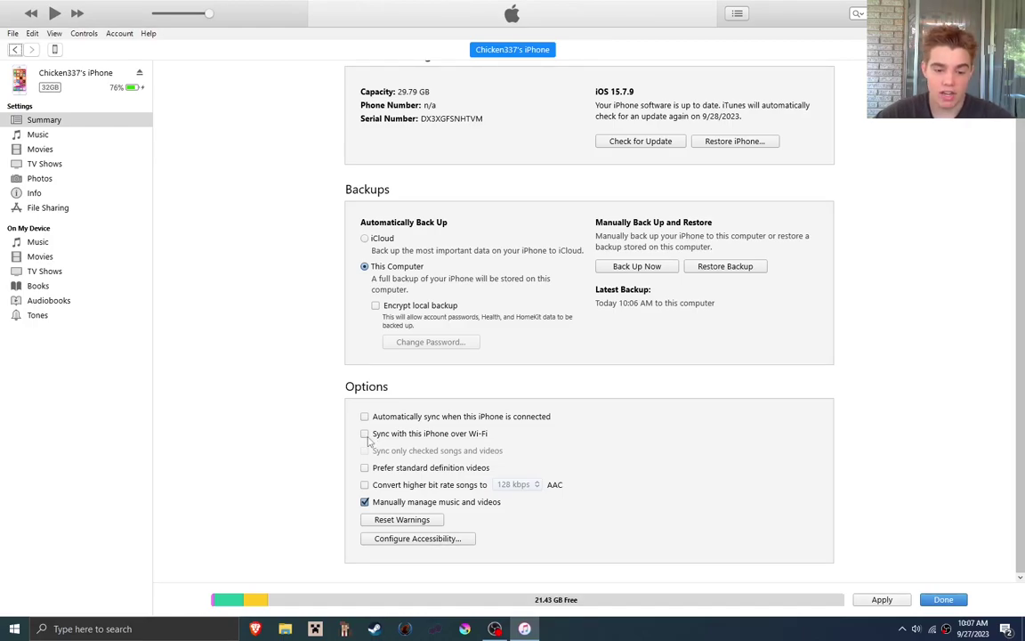
{"action": "left_click", "coordinate": [883, 603]}
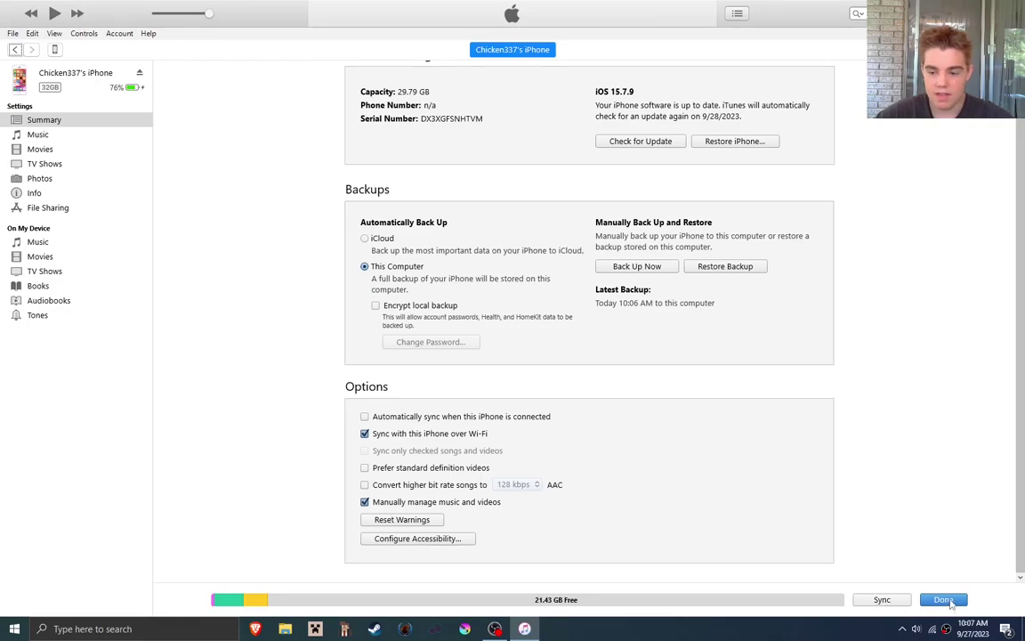
{"action": "left_click", "coordinate": [944, 600]}
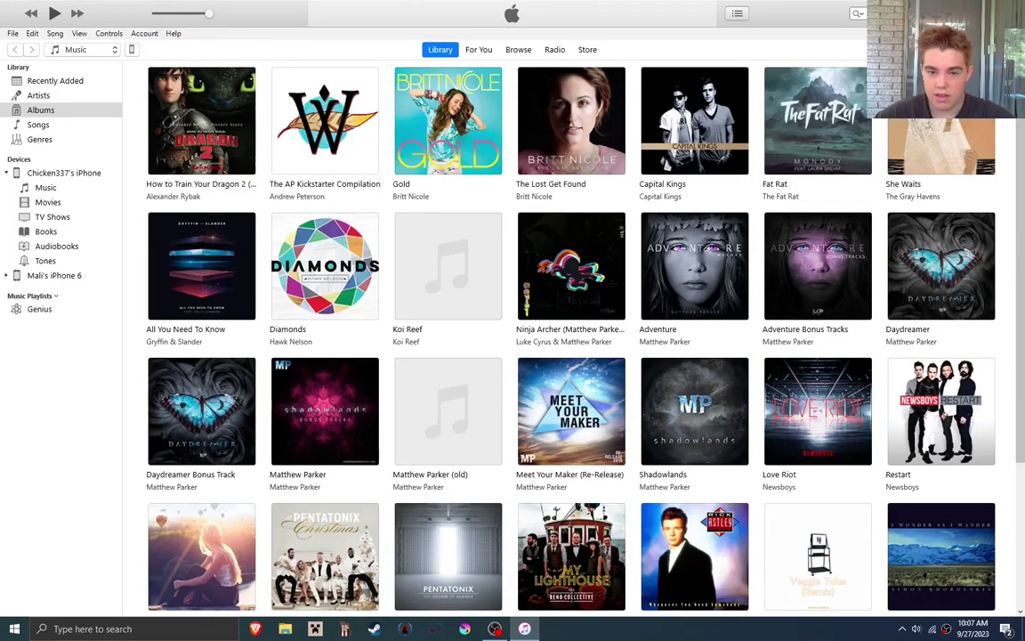
{"action": "left_click", "coordinate": [1000, 6]}
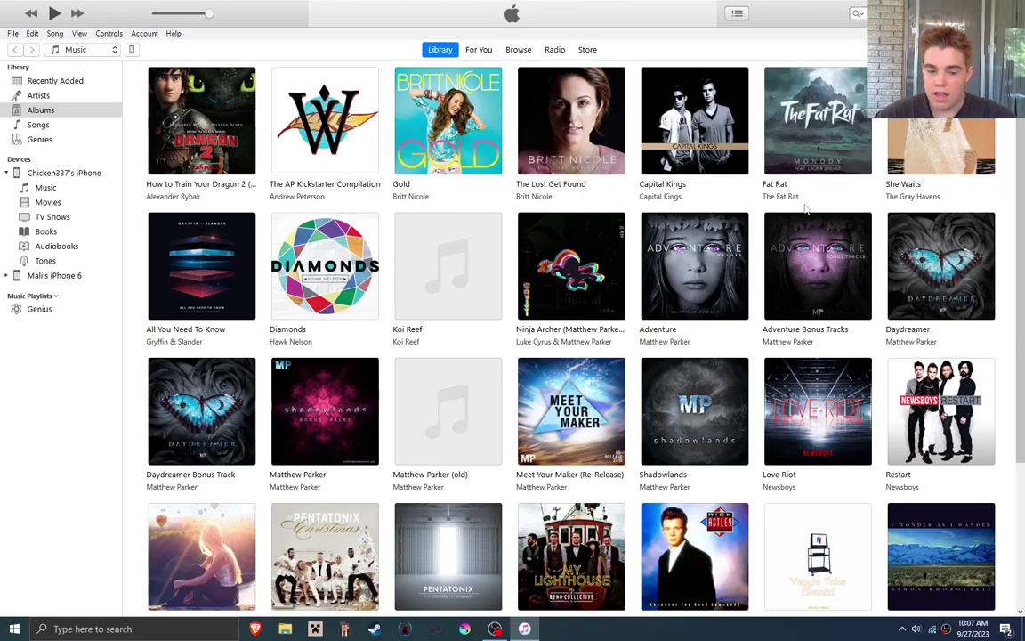
{"action": "left_click", "coordinate": [826, 68]}
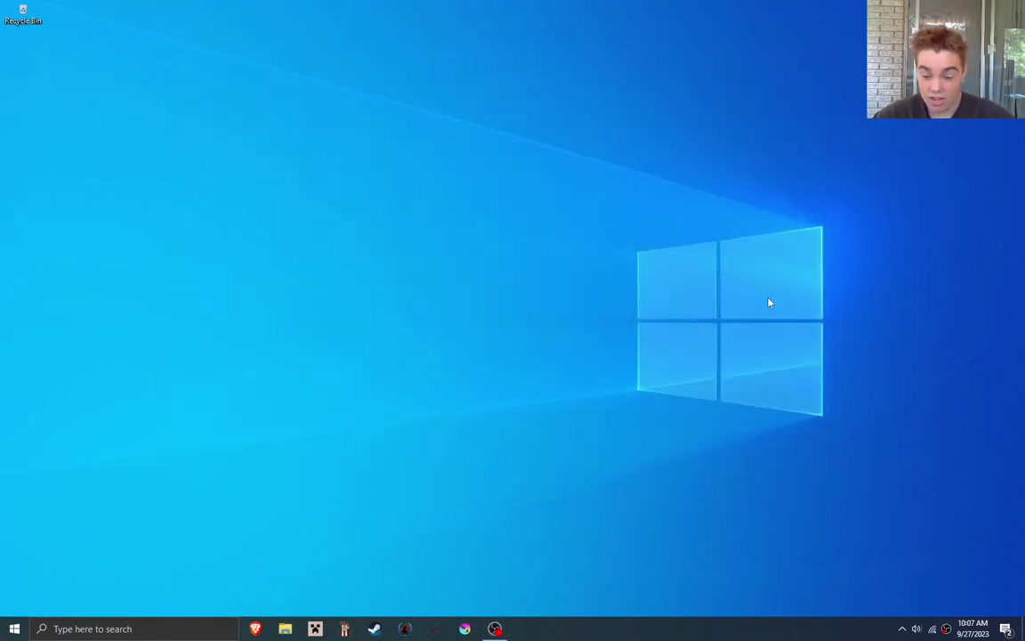
Start installing AltStore on the iPhone SE from the AltServer tray icon and cancel the Apple ID sign-in
{"action": "left_click", "coordinate": [902, 629]}
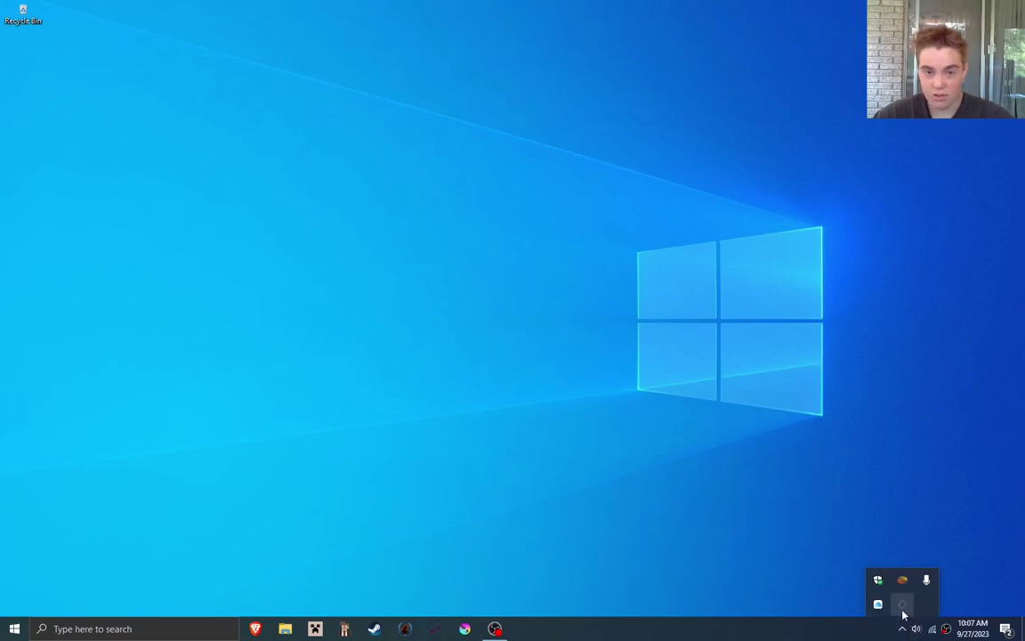
{"action": "left_click", "coordinate": [907, 608]}
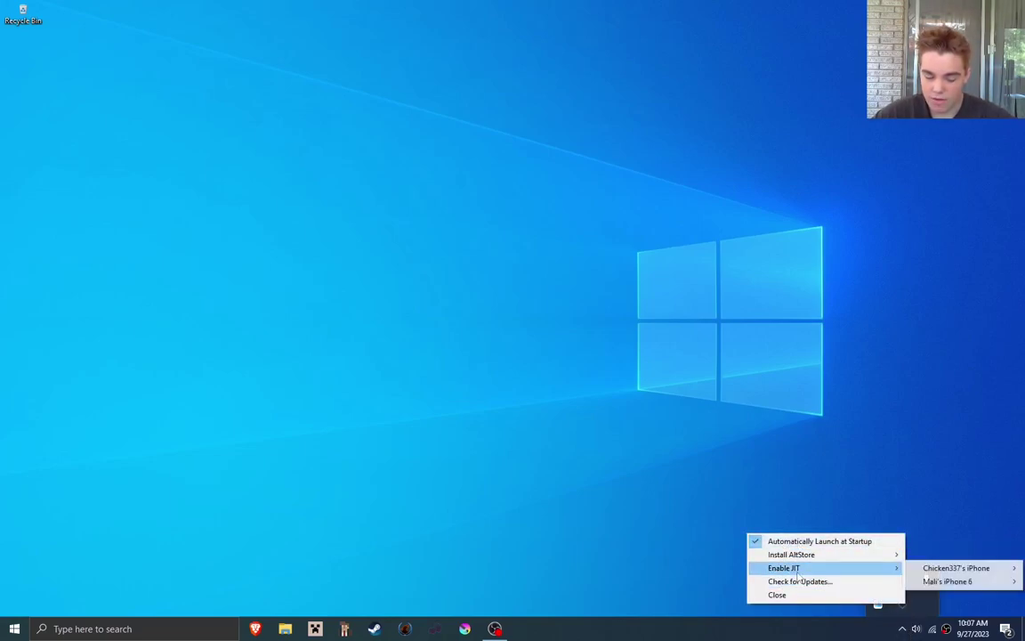
{"action": "mouse_move", "coordinate": [800, 563]}
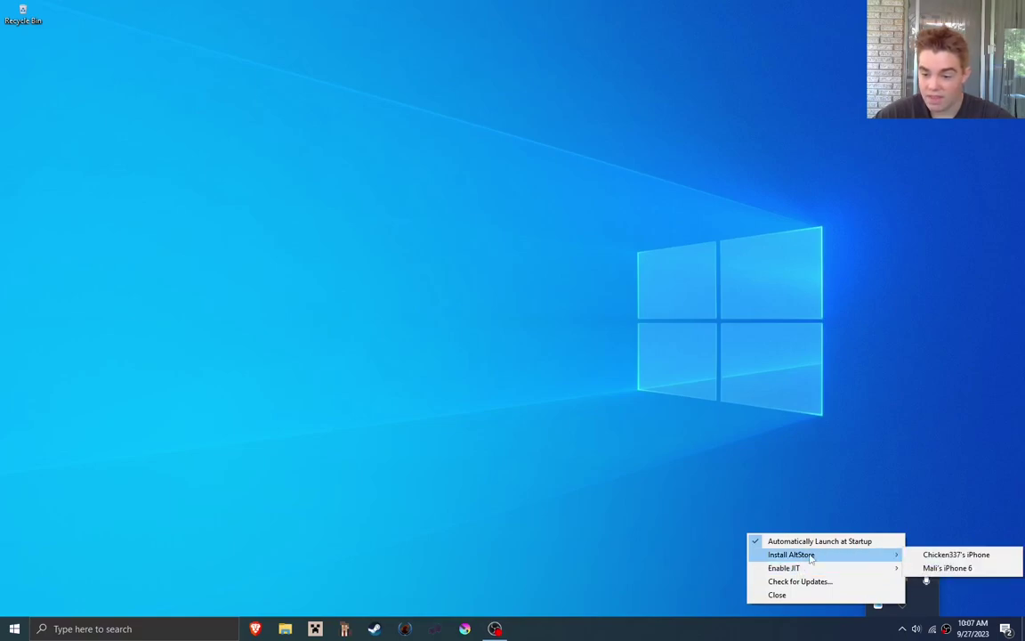
{"action": "left_click", "coordinate": [958, 554]}
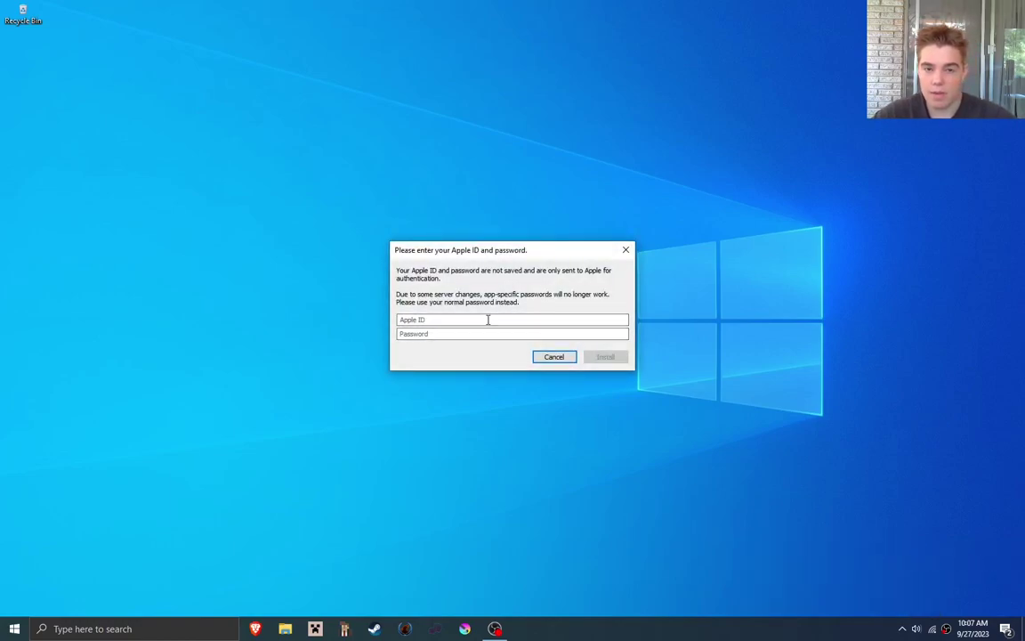
{"action": "left_click", "coordinate": [556, 359]}
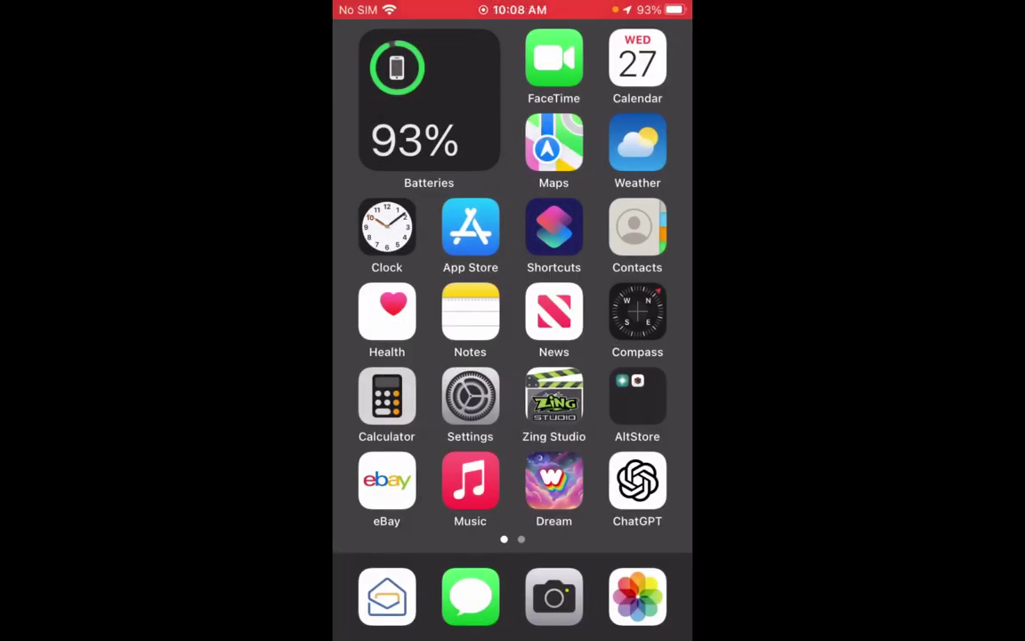
On the iPhone, open the AltStore app from the AltStore folder on the home screen
{"action": "left_click", "coordinate": [637, 401]}
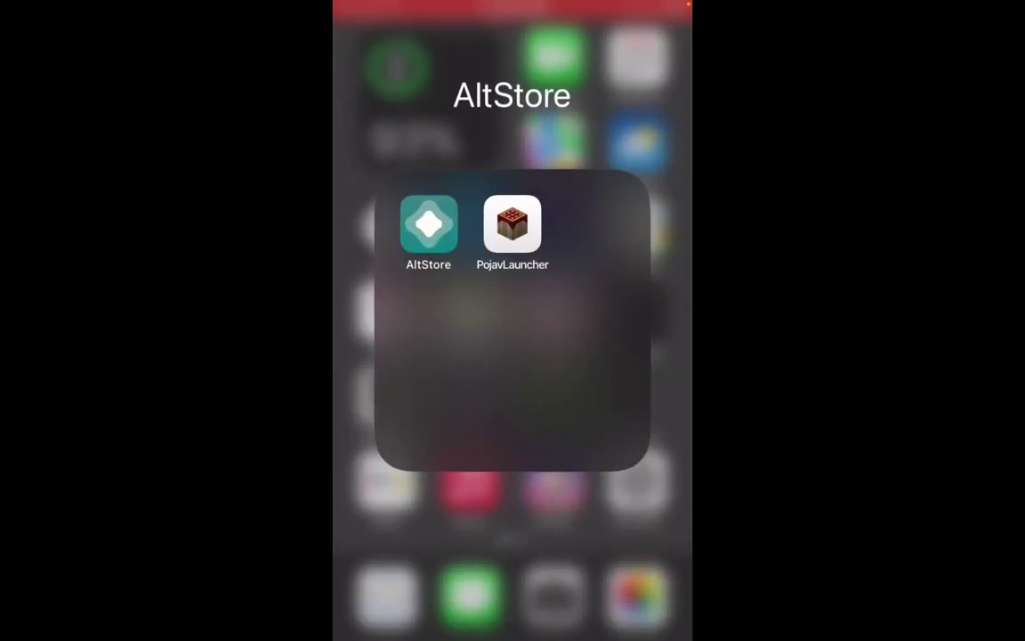
{"action": "left_click", "coordinate": [513, 534]}
{"action": "mouse_move", "coordinate": [513, 267]}
{"action": "left_mouse_down"}
{"action": "mouse_move", "coordinate": [513, 374]}
{"action": "mouse_move", "coordinate": [513, 267]}
{"action": "left_mouse_up"}
{"action": "left_click", "coordinate": [637, 396]}
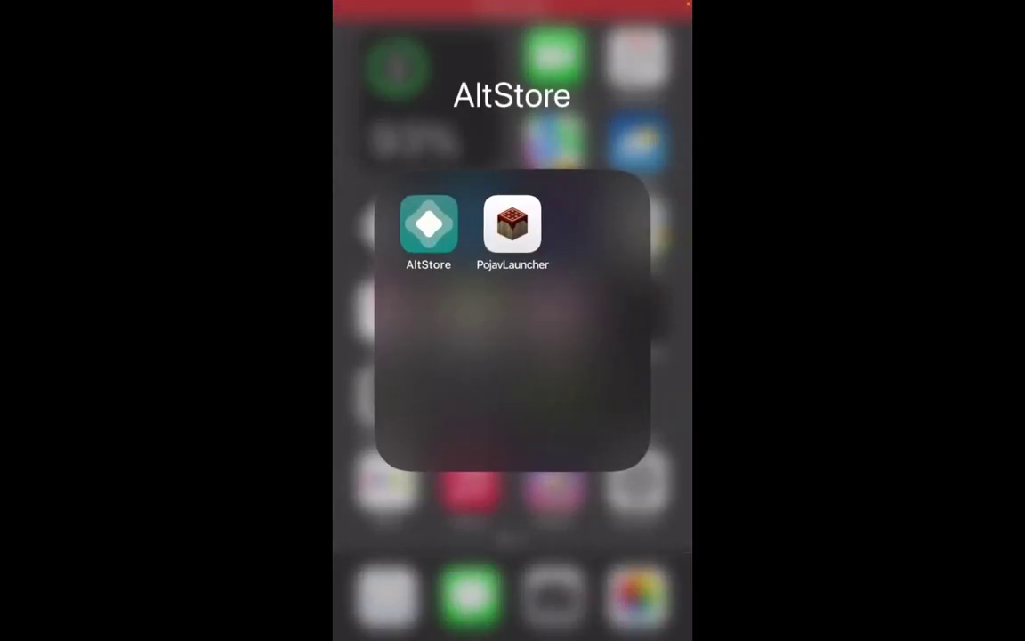
{"action": "left_click", "coordinate": [428, 224]}
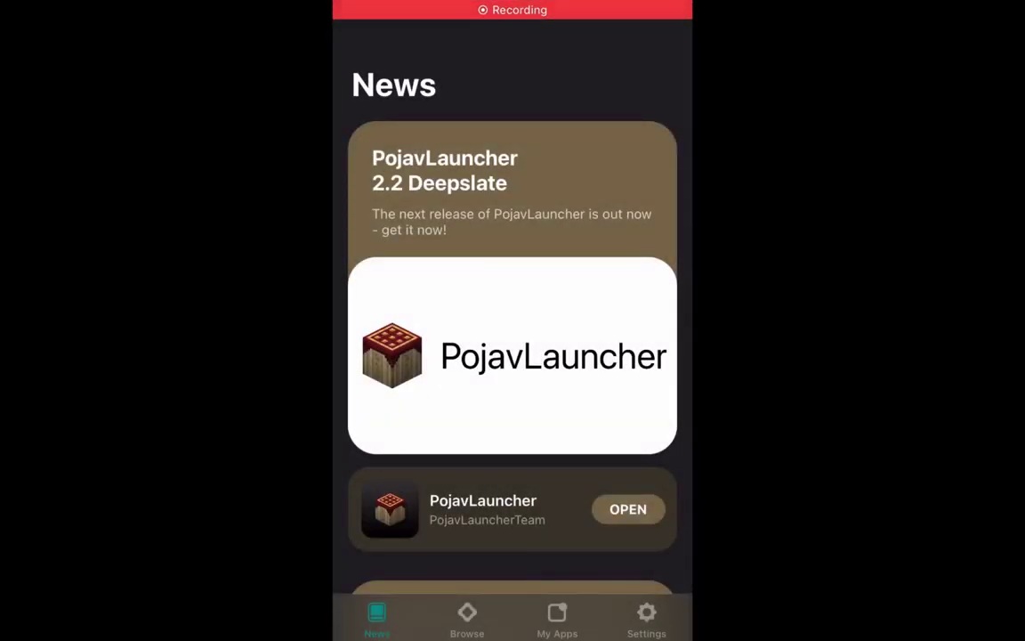
Look over the announcements in AltStore's News feed, from PojavLauncher down to Delta and Clip
{"action": "left_click", "coordinate": [557, 619]}
{"action": "left_click", "coordinate": [376, 619]}
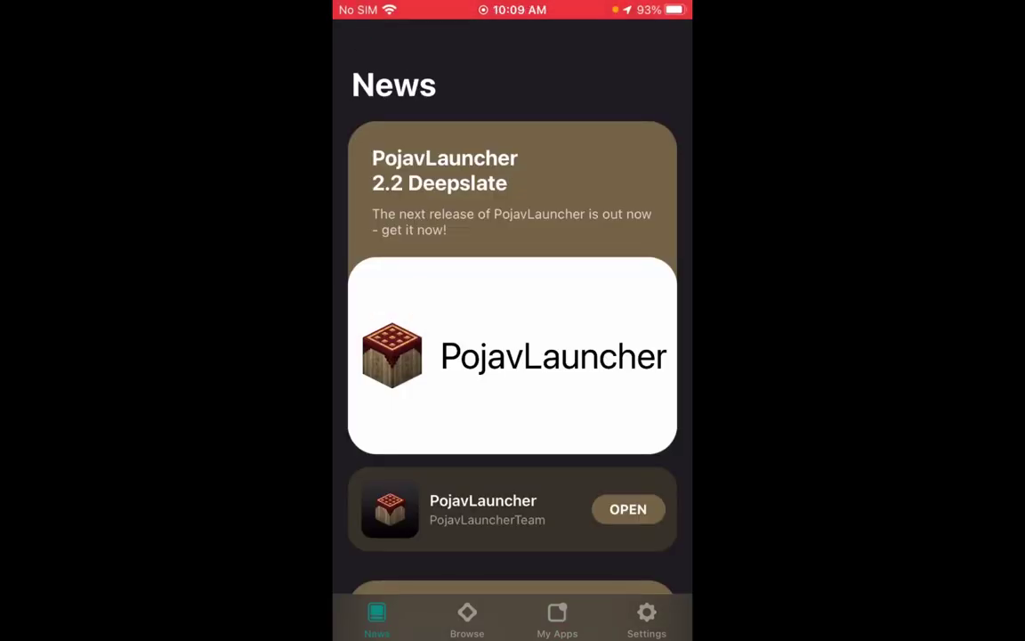
{"action": "scroll", "coordinate": [512, 356], "scroll_direction": "down", "scroll_amount": 5}
{"action": "scroll", "coordinate": [512, 356], "scroll_direction": "down", "scroll_amount": 20}
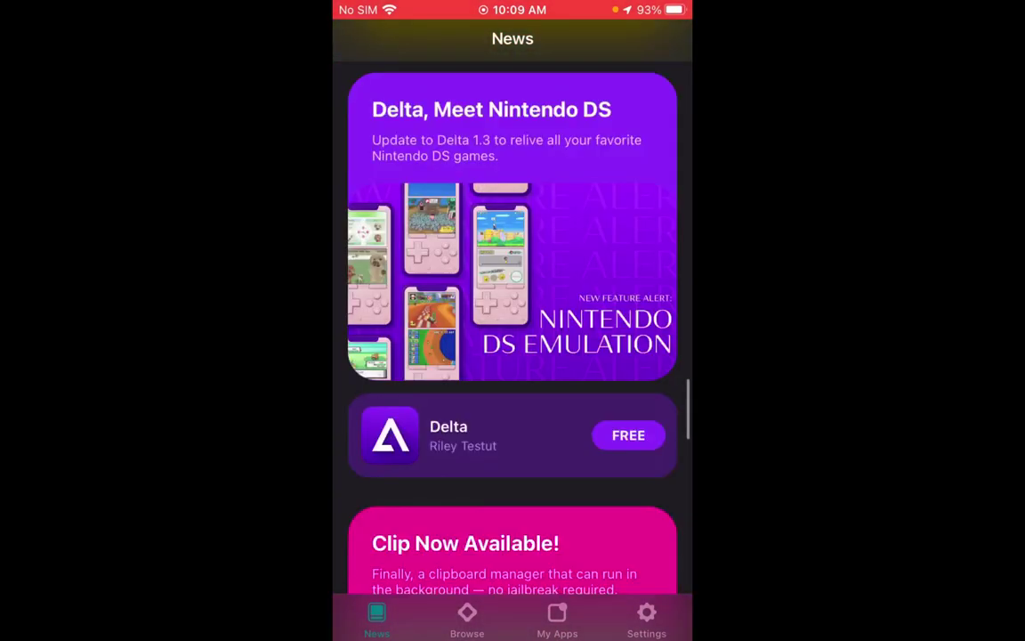
{"action": "scroll", "coordinate": [512, 356], "scroll_direction": "up", "scroll_amount": 20}
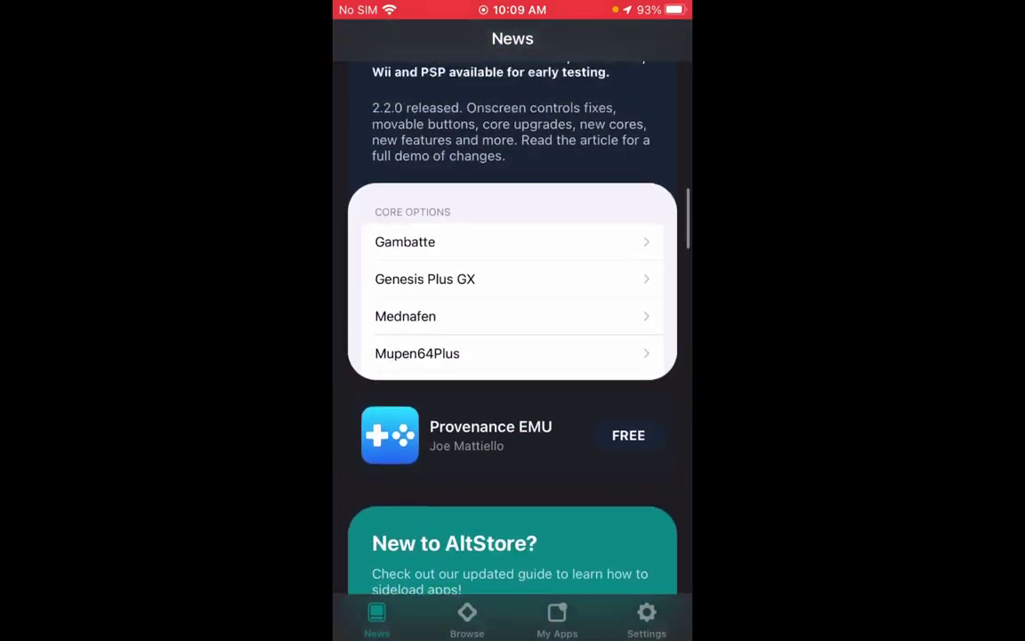
{"action": "scroll", "coordinate": [512, 356], "scroll_direction": "up", "scroll_amount": 10}
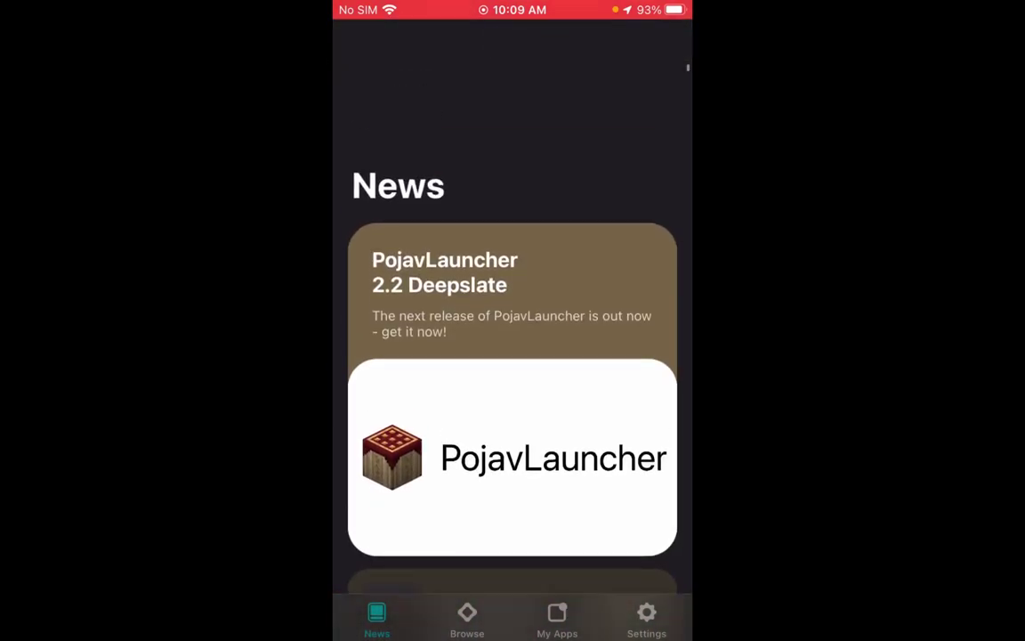
{"action": "scroll", "coordinate": [512, 356], "scroll_direction": "down", "scroll_amount": 5}
{"action": "scroll", "coordinate": [512, 356], "scroll_direction": "down", "scroll_amount": 10}
Look through the apps offered in AltStore's Browse section
{"action": "left_click", "coordinate": [467, 620]}
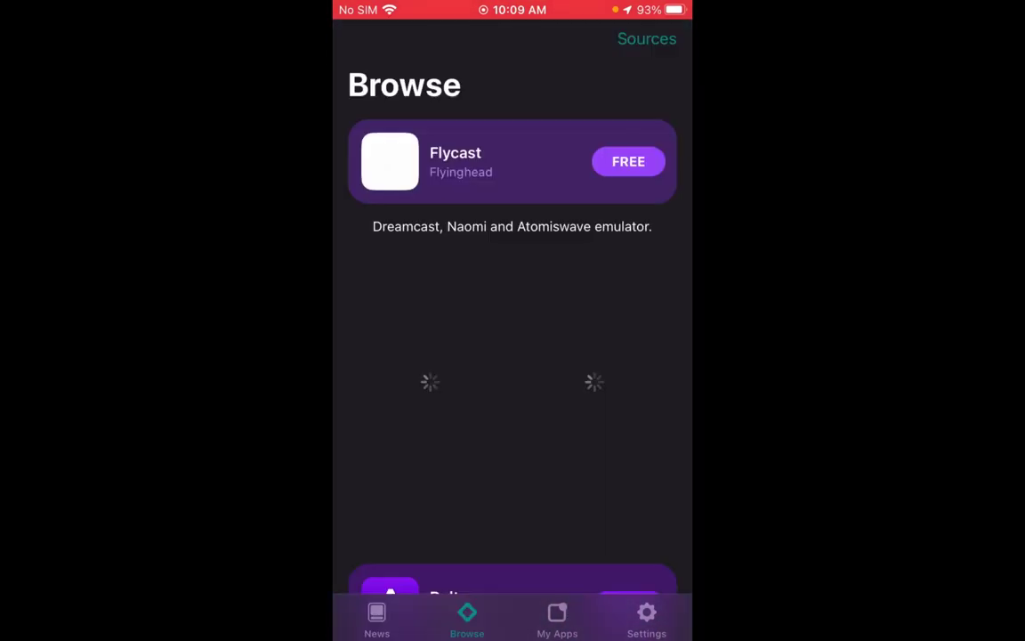
{"action": "scroll", "coordinate": [512, 356], "scroll_direction": "down", "scroll_amount": 15}
{"action": "scroll", "coordinate": [512, 356], "scroll_direction": "up", "scroll_amount": 15}
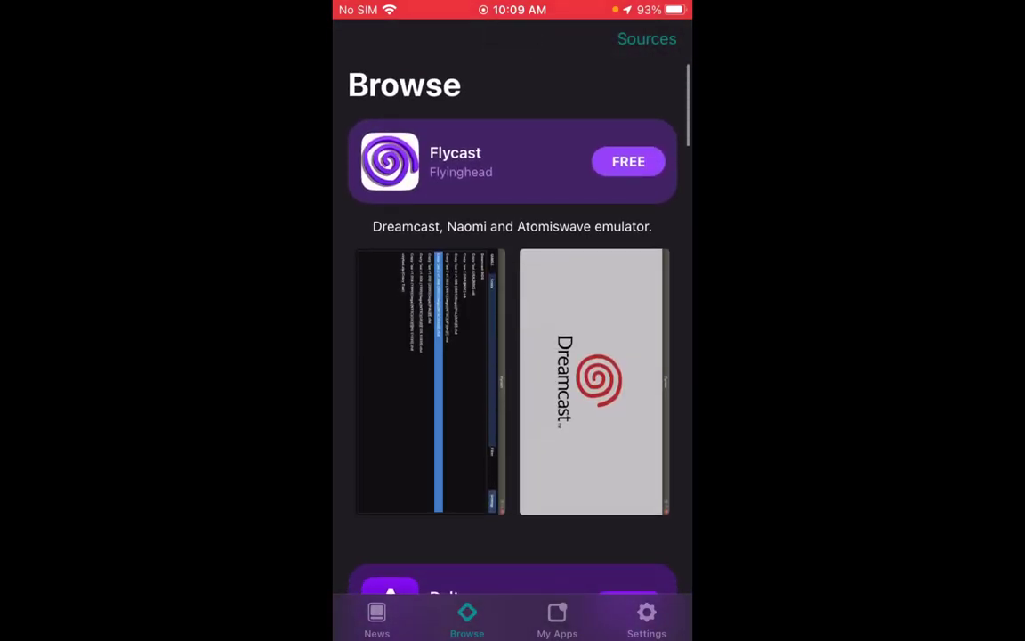
Examine the added and trusted repositories in AltStore's Sources list, and close the list
{"action": "left_click", "coordinate": [647, 39]}
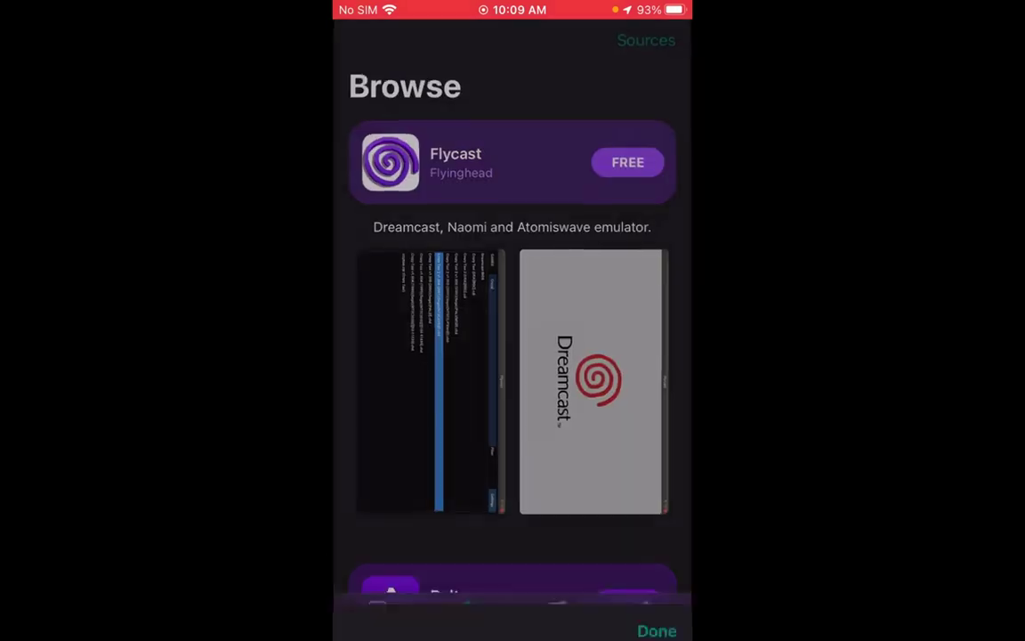
{"action": "scroll", "coordinate": [511, 356], "scroll_direction": "down", "scroll_amount": 5}
{"action": "scroll", "coordinate": [512, 356], "scroll_direction": "down", "scroll_amount": 2}
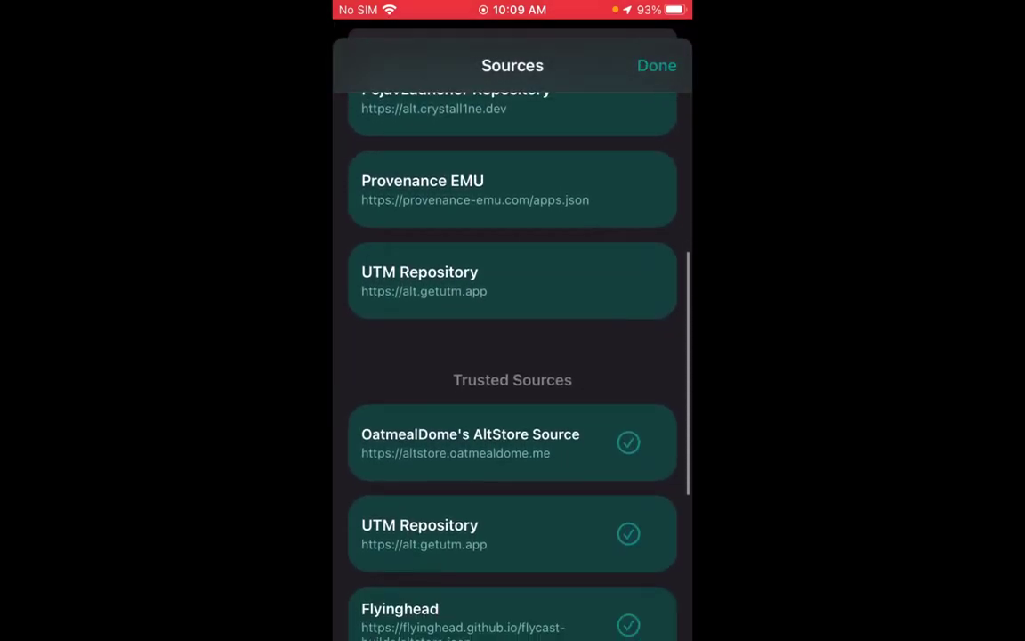
{"action": "scroll", "coordinate": [512, 356], "scroll_direction": "down", "scroll_amount": 5}
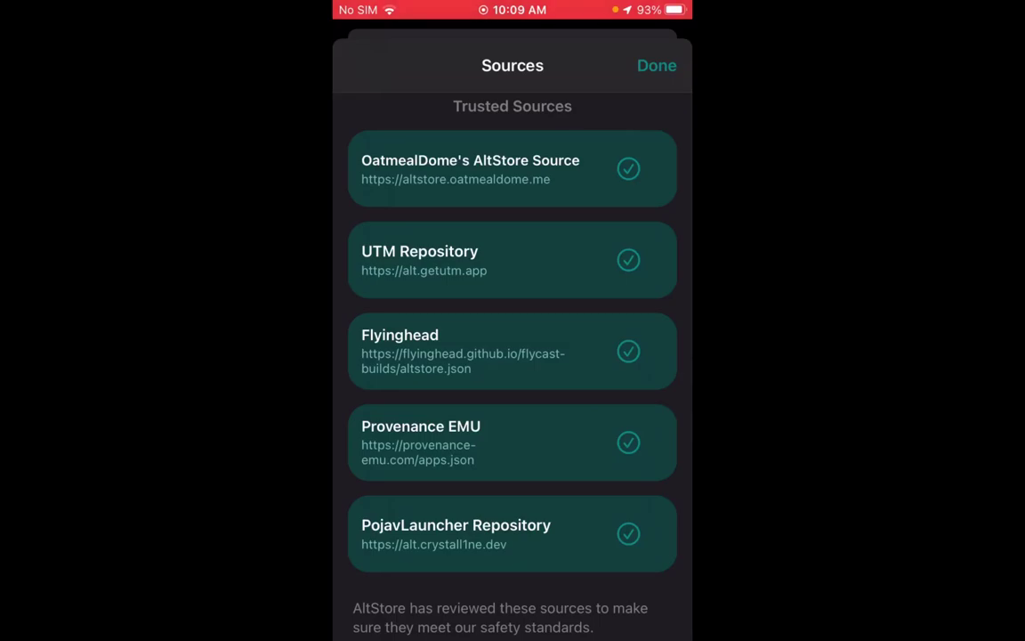
{"action": "scroll", "coordinate": [512, 356], "scroll_direction": "up", "scroll_amount": 3}
{"action": "scroll", "coordinate": [512, 356], "scroll_direction": "down", "scroll_amount": 3}
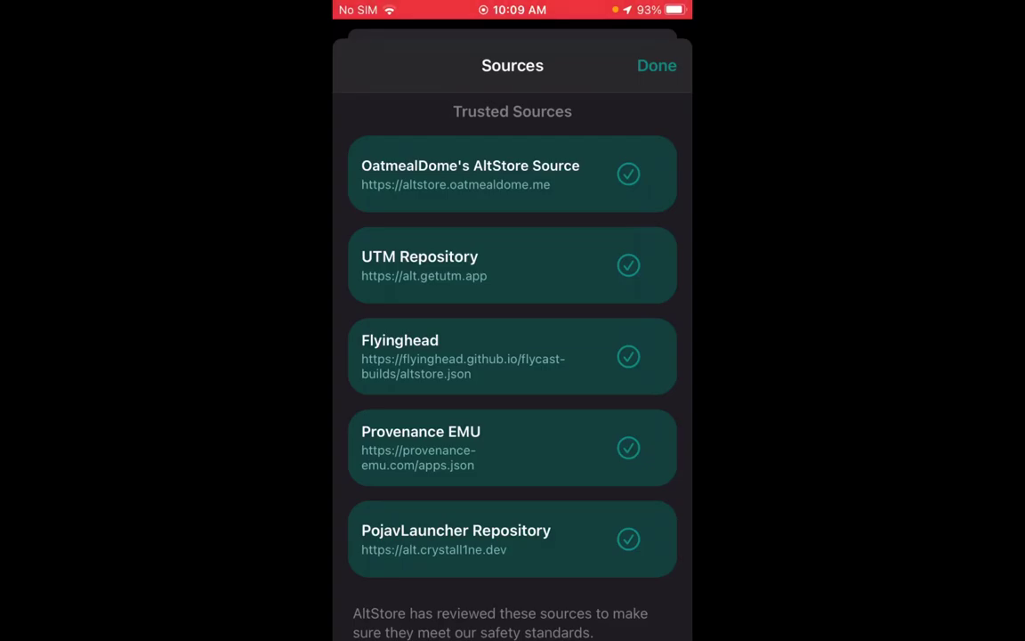
{"action": "left_click", "coordinate": [657, 65]}
Find PojavLauncher in the Browse catalogue and view the installed apps under My Apps
{"action": "scroll", "coordinate": [511, 356], "scroll_direction": "down", "scroll_amount": 20}
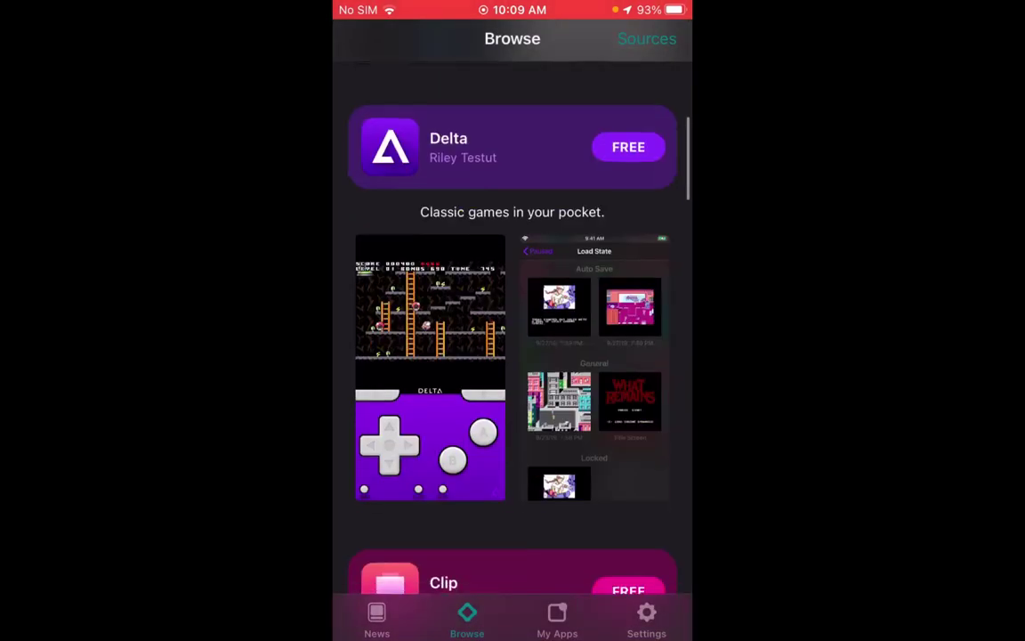
{"action": "scroll", "coordinate": [512, 356], "scroll_direction": "up", "scroll_amount": 5}
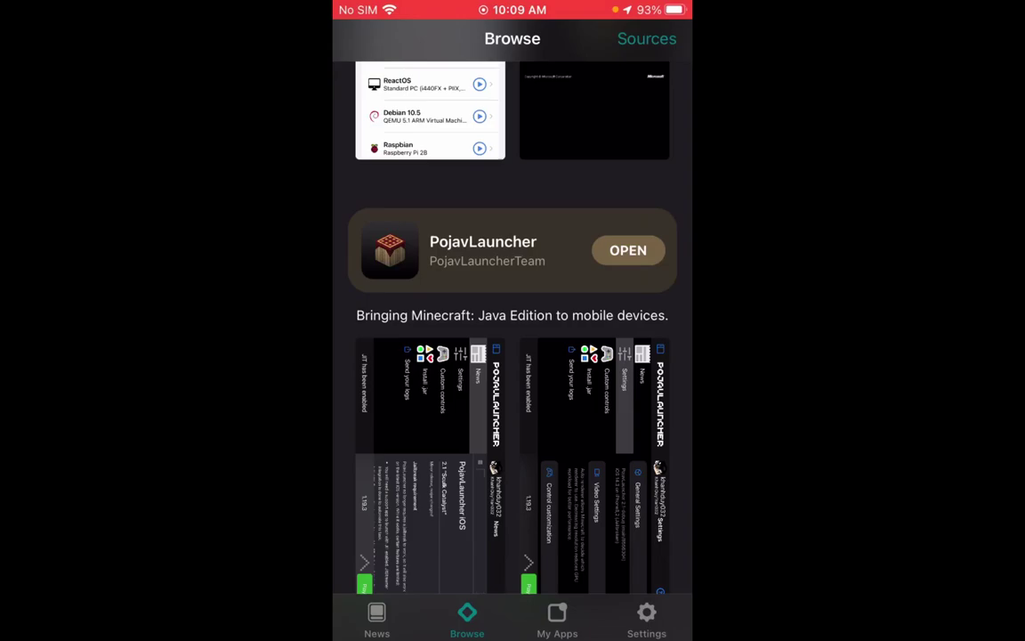
{"action": "left_click", "coordinate": [557, 618]}
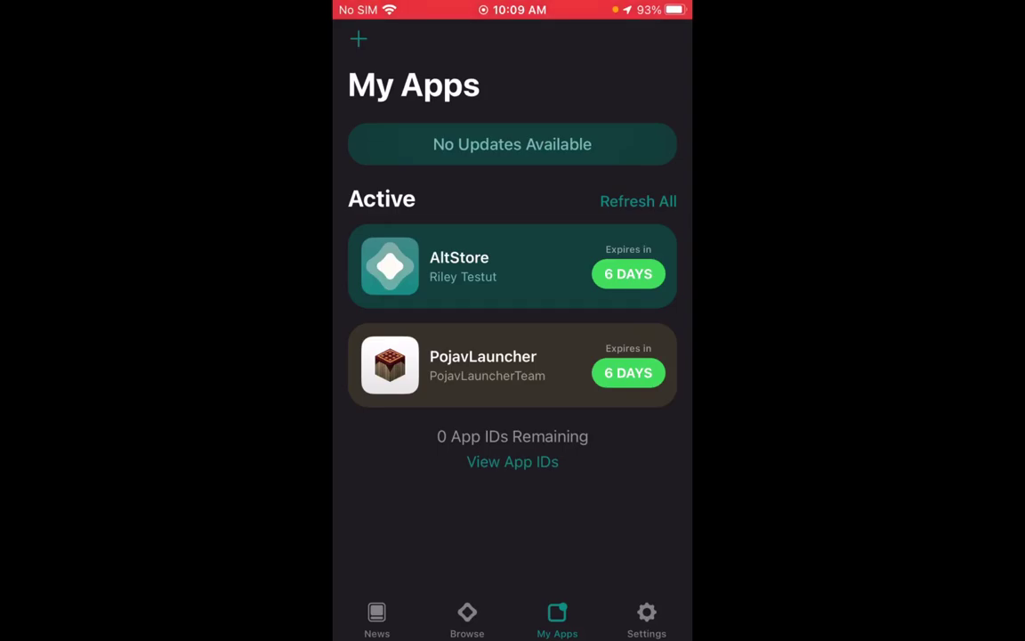
Launch PojavLauncher with JIT enabled from My Apps and look over its News page and navigation sidebar
{"action": "right_click", "coordinate": [513, 365]}
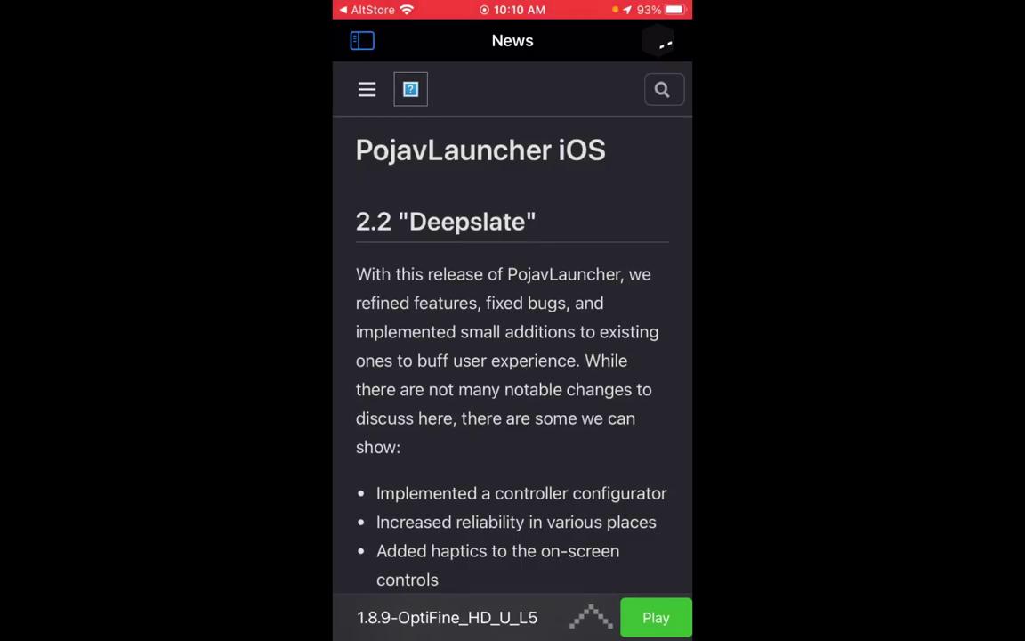
{"action": "scroll", "coordinate": [513, 338], "scroll_direction": "down", "scroll_amount": 10}
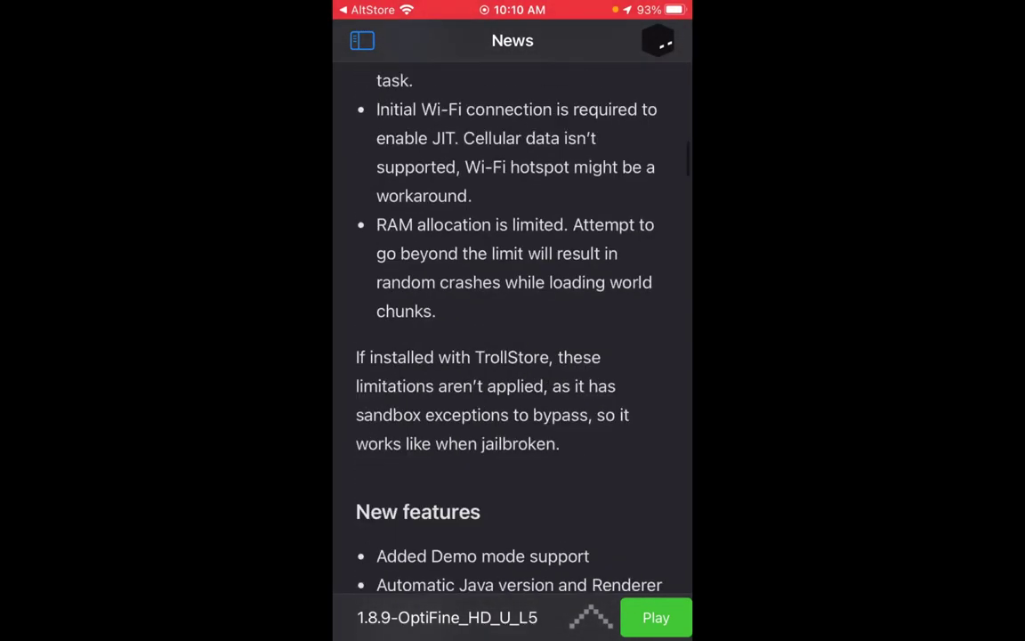
{"action": "scroll", "coordinate": [513, 339], "scroll_direction": "up", "scroll_amount": 5}
{"action": "scroll", "coordinate": [513, 338], "scroll_direction": "up", "scroll_amount": 5}
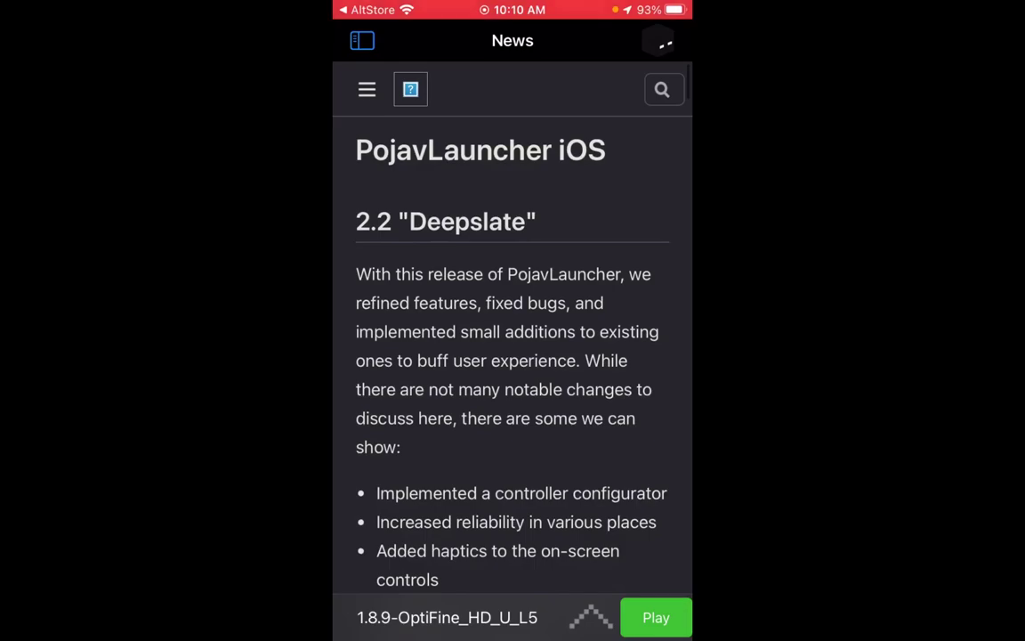
{"action": "left_click", "coordinate": [362, 40]}
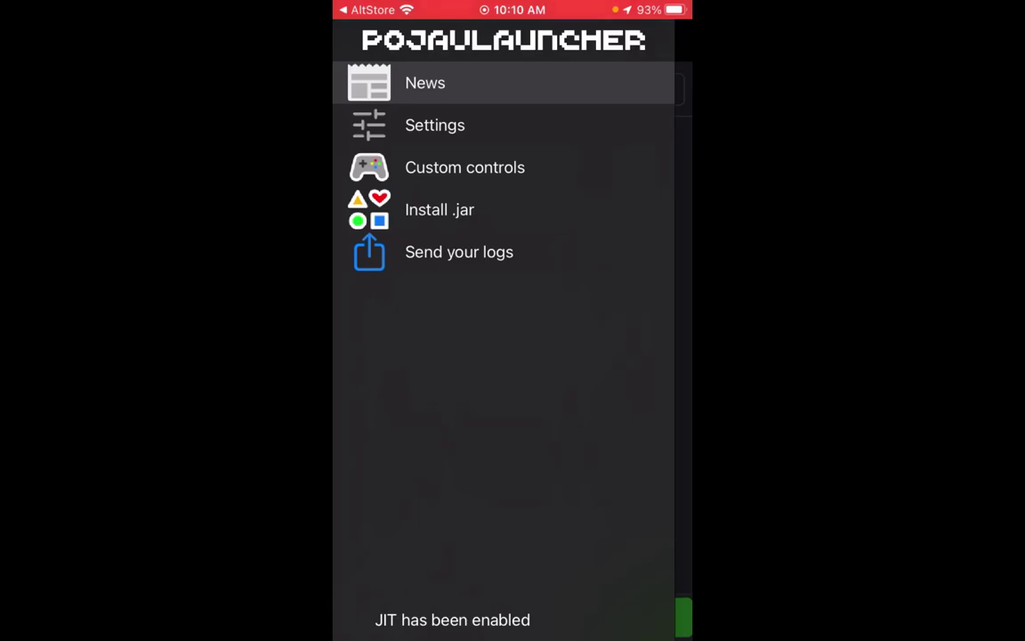
{"action": "left_click", "coordinate": [425, 83]}
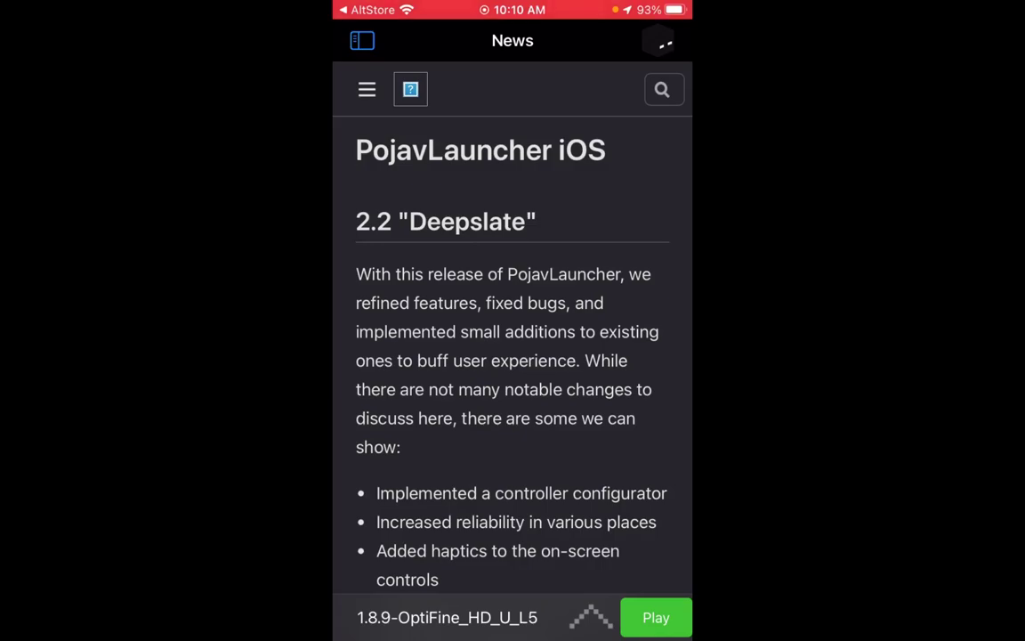
{"action": "scroll", "coordinate": [513, 327], "scroll_direction": "down", "scroll_amount": 1}
{"action": "scroll", "coordinate": [513, 328], "scroll_direction": "up", "scroll_amount": 1}
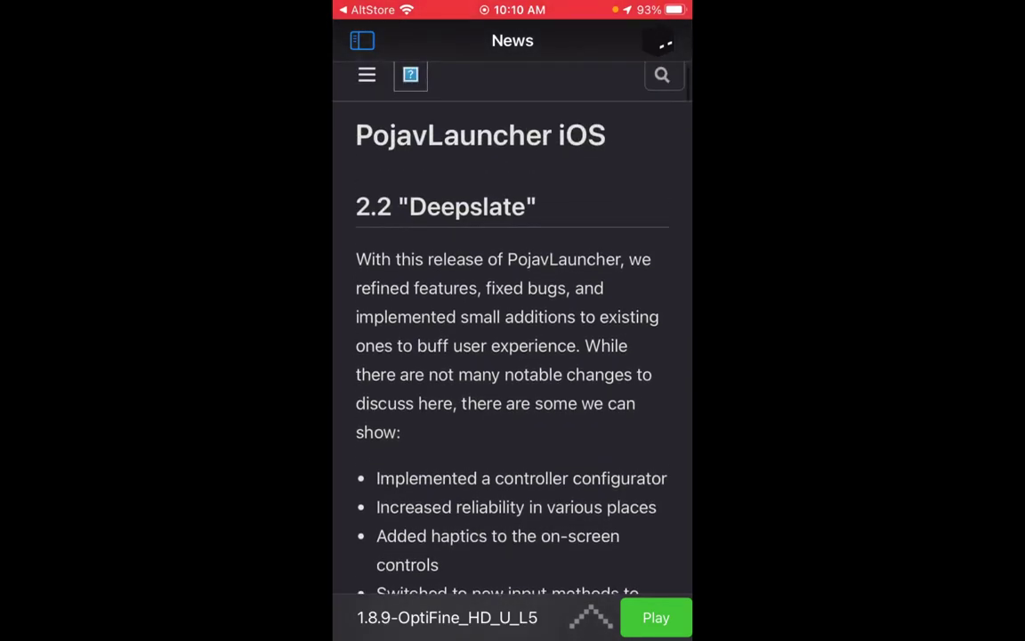
Compare the Installed and Releases versions in the version picker and launch Minecraft with 1.8.9-OptiFine_HD_U_L5
{"action": "left_click", "coordinate": [447, 617]}
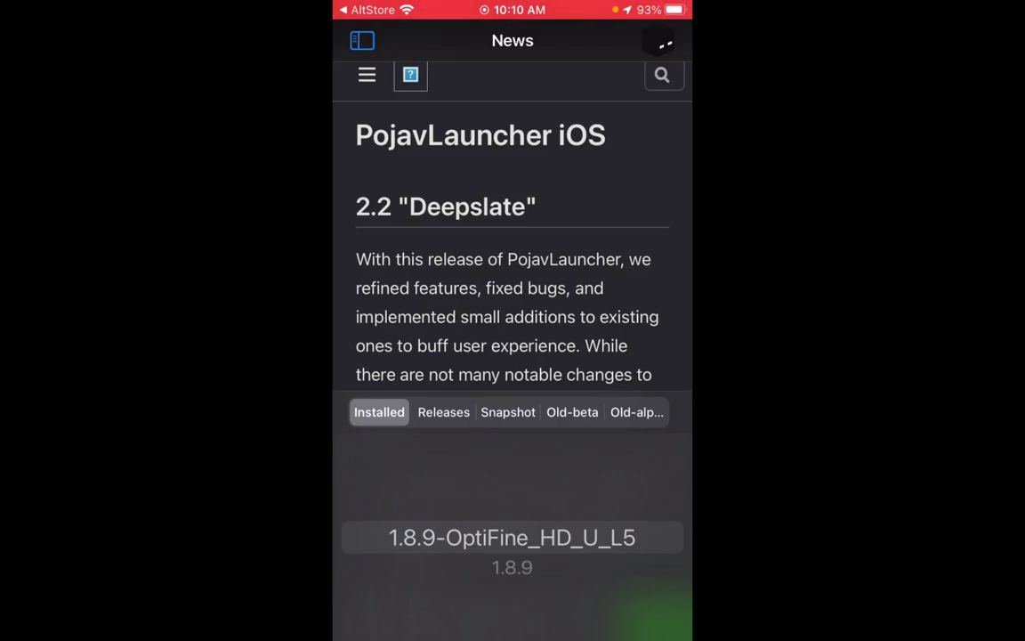
{"action": "left_click", "coordinate": [443, 412]}
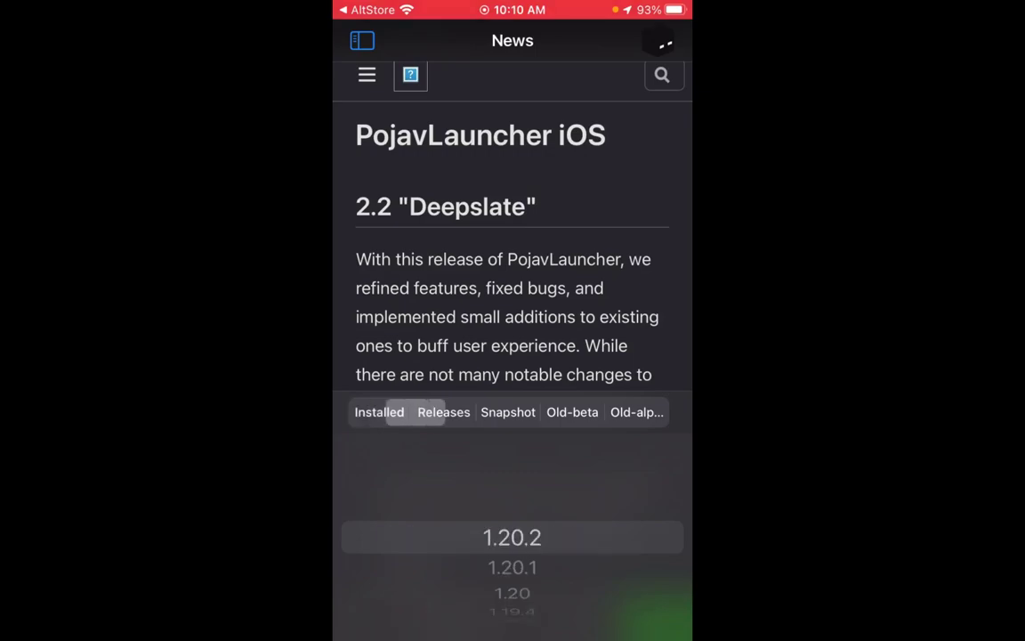
{"action": "left_click", "coordinate": [379, 412]}
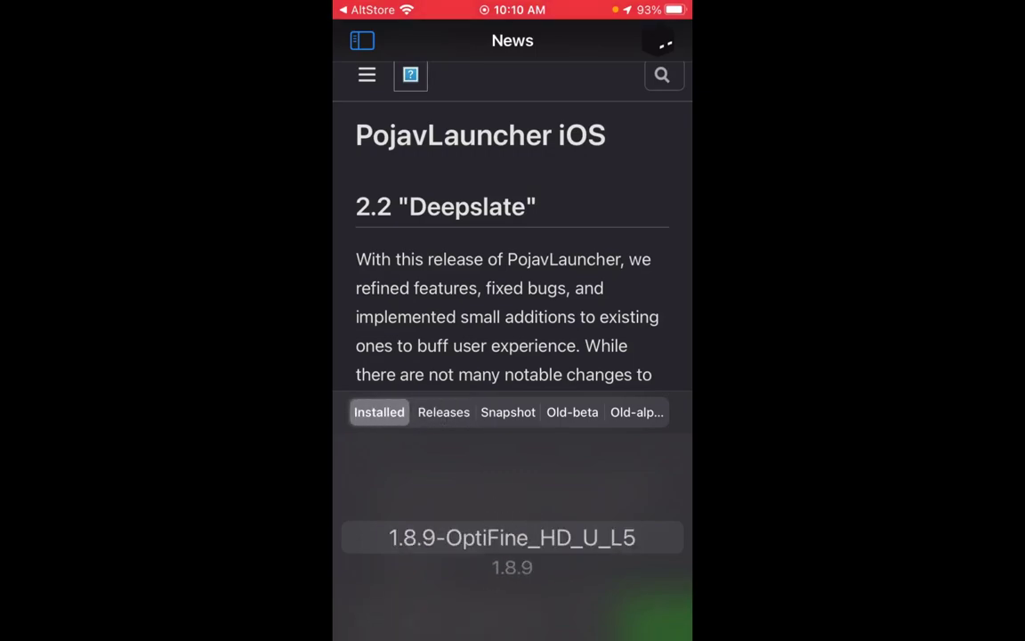
{"action": "mouse_move", "coordinate": [512, 572]}
{"action": "left_mouse_down"}
{"action": "mouse_move", "coordinate": [513, 528]}
{"action": "mouse_move", "coordinate": [512, 575]}
{"action": "left_mouse_up"}
{"action": "left_click", "coordinate": [513, 285]}
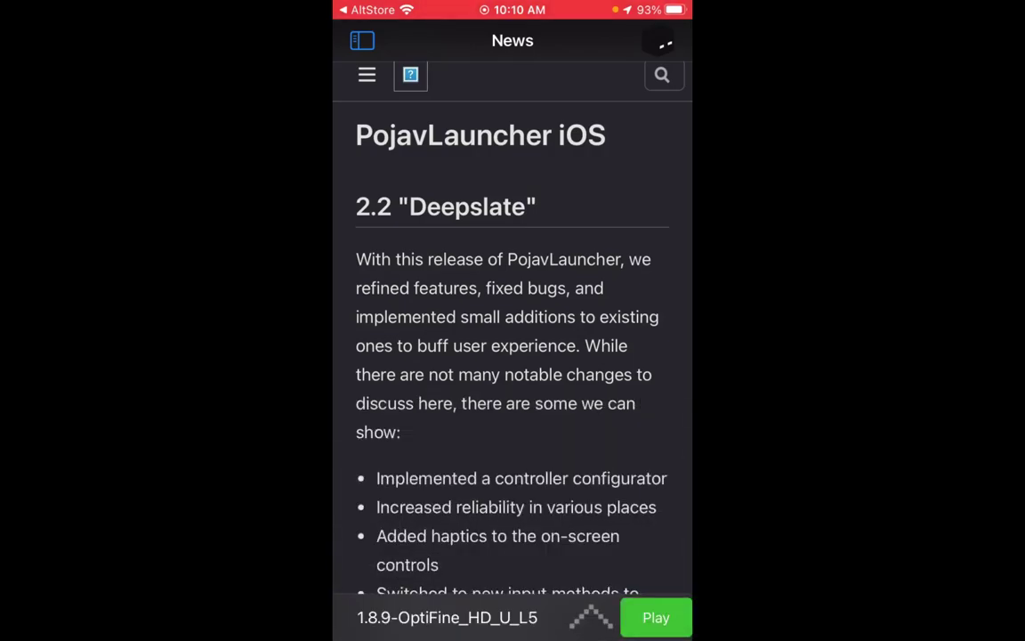
{"action": "left_click", "coordinate": [656, 618]}
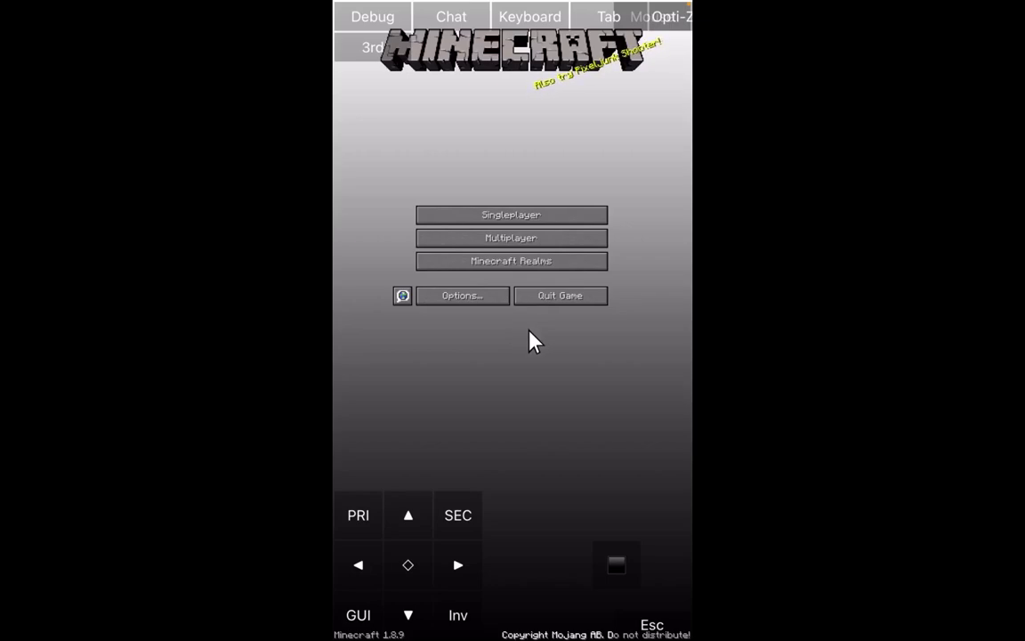
View the multiplayer server list, leave it, and load the singleplayer world Test
{"action": "left_click", "coordinate": [528, 239]}
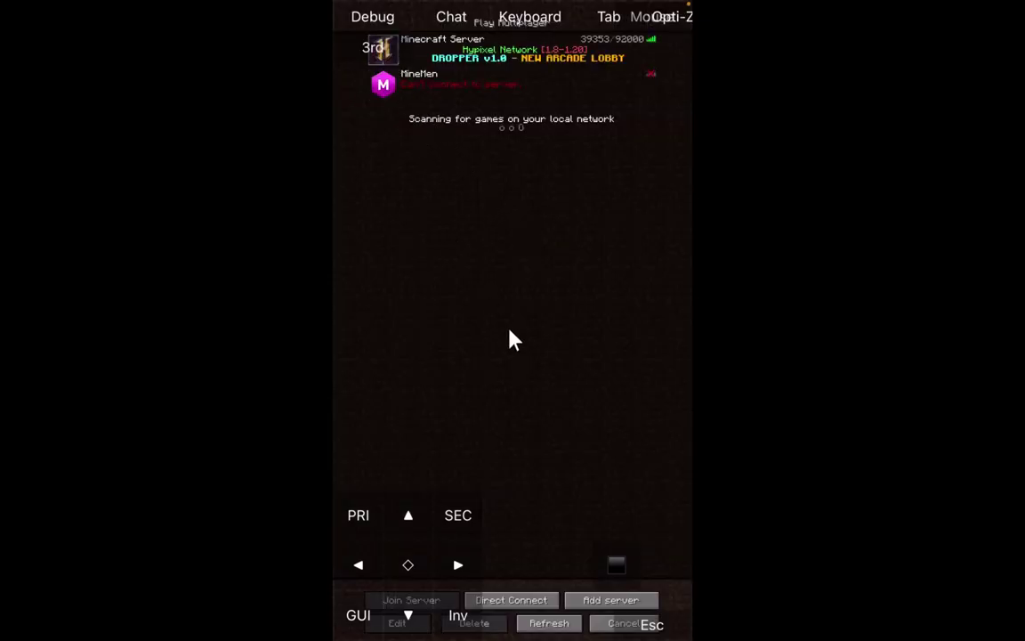
{"action": "left_click", "coordinate": [606, 623]}
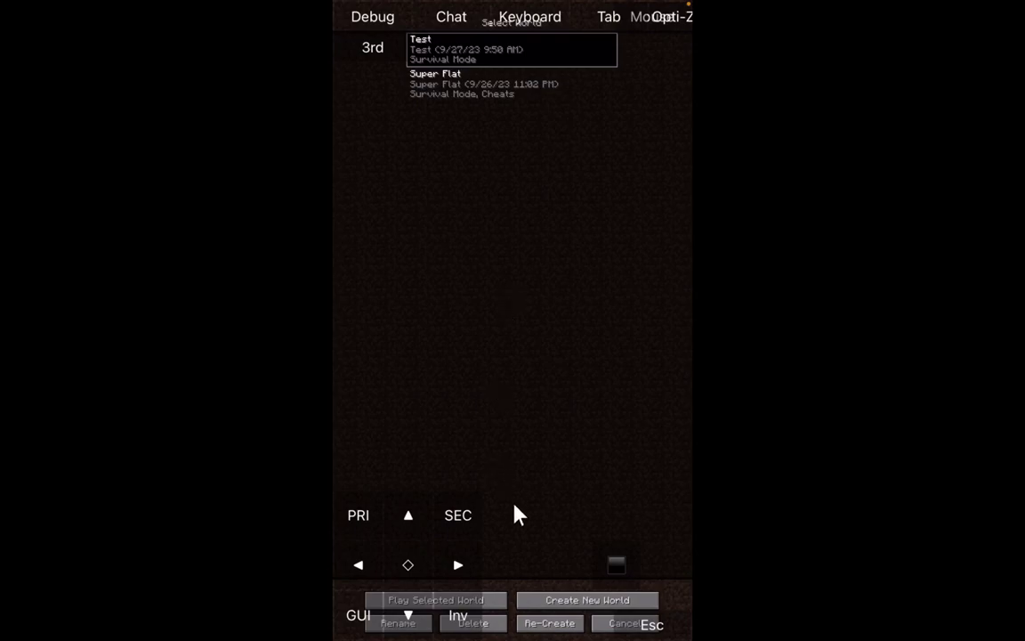
{"action": "left_click", "coordinate": [471, 602]}
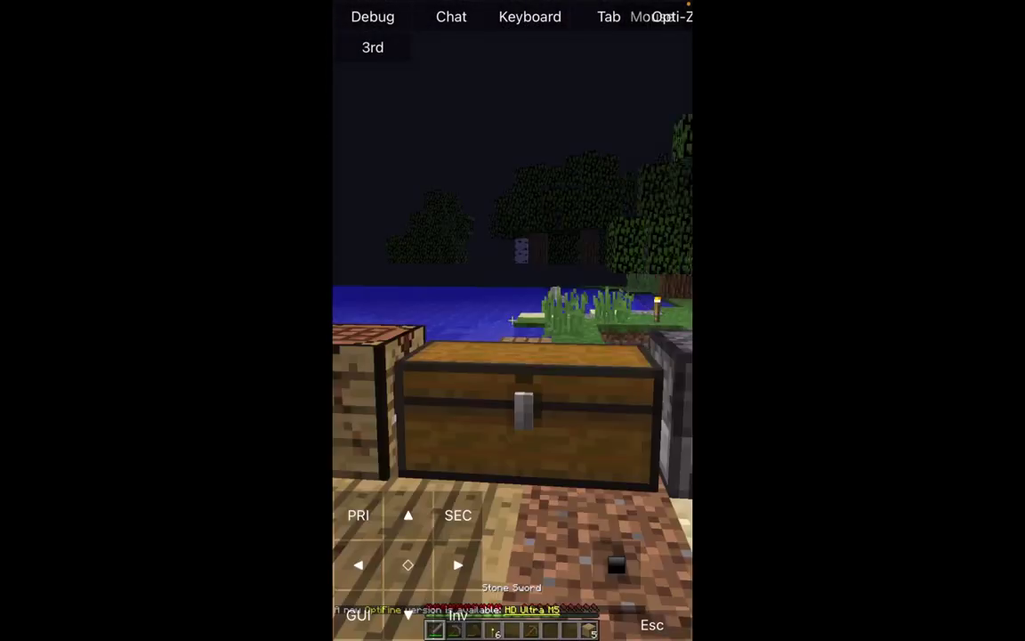
Walk the character around the camp with the on-screen controls, looking over the lake, chest, furnace and nearby grass
{"action": "left_click_drag", "start_coordinate": [605, 320], "coordinate": [454, 325]}
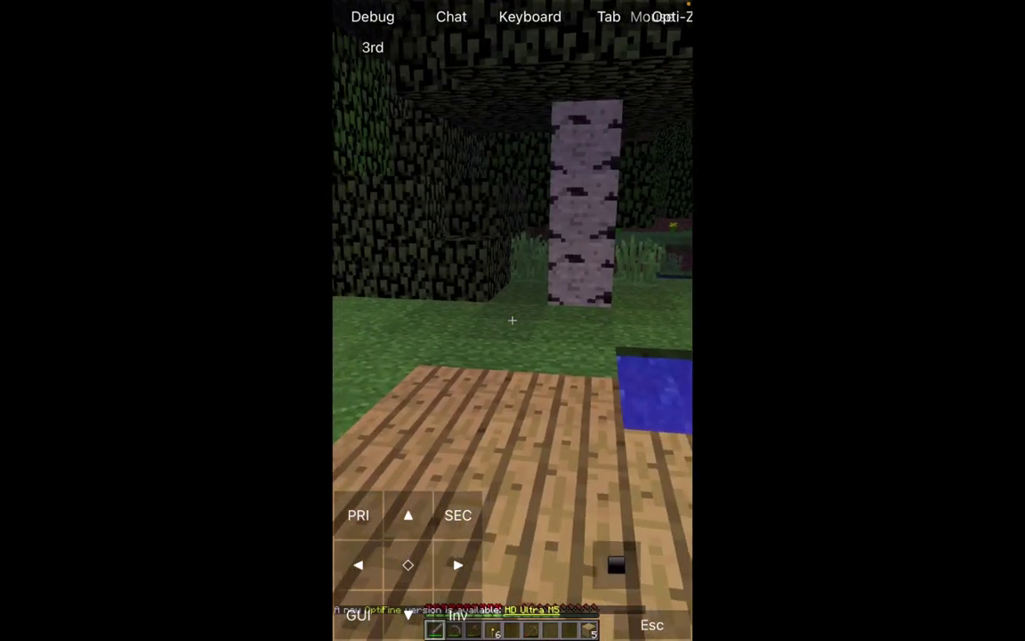
{"action": "left_click", "coordinate": [408, 515]}
{"action": "left_click_drag", "start_coordinate": [534, 356], "coordinate": [667, 351]}
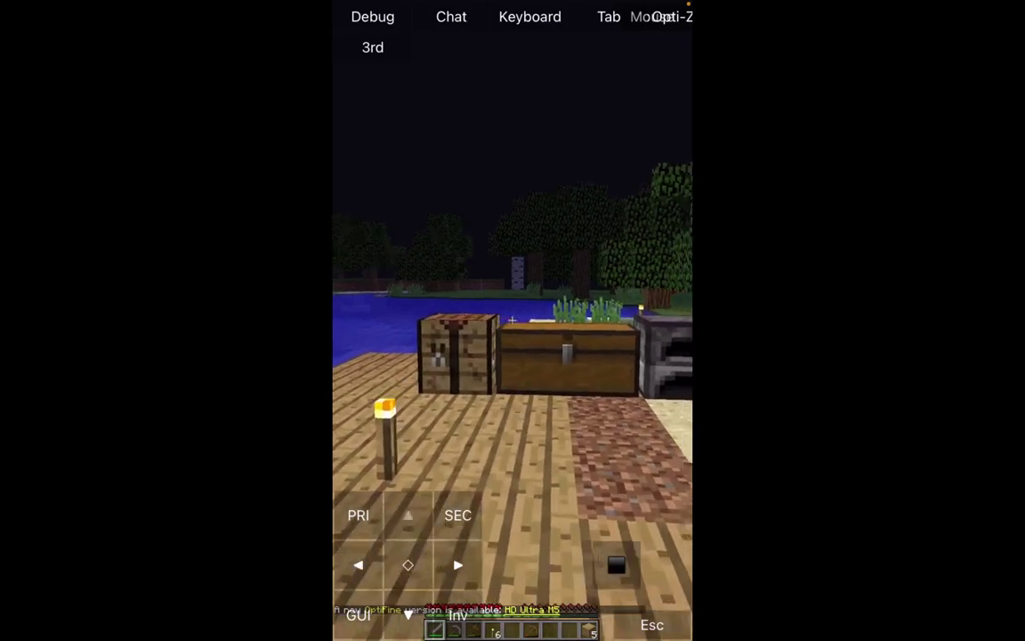
{"action": "left_click_drag", "start_coordinate": [534, 356], "coordinate": [668, 361]}
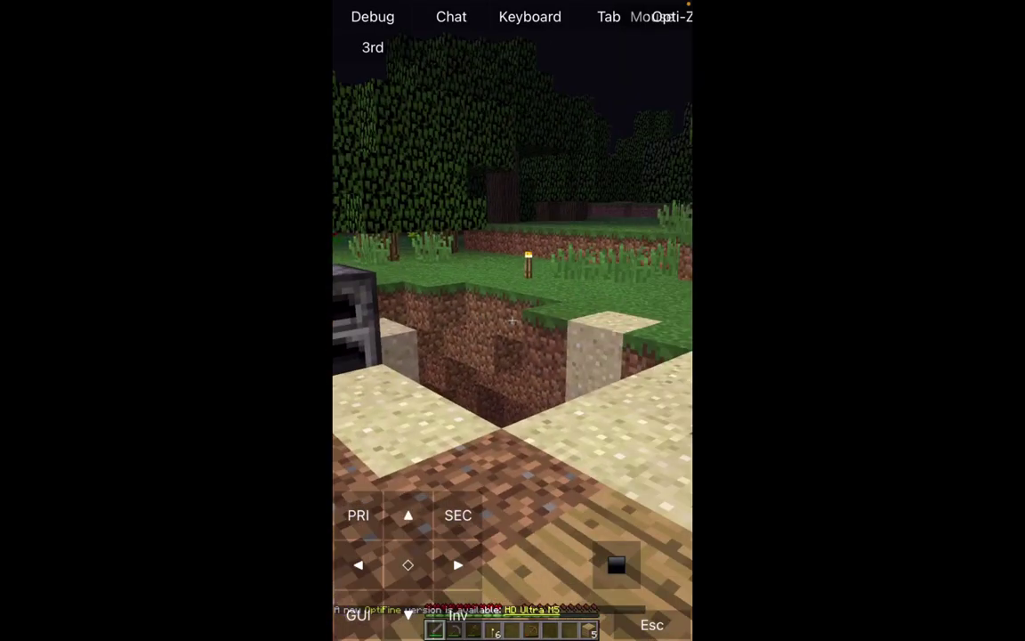
{"action": "left_click", "coordinate": [357, 565]}
{"action": "mouse_move", "coordinate": [605, 356]}
{"action": "left_mouse_down"}
{"action": "mouse_move", "coordinate": [508, 356]}
{"action": "mouse_move", "coordinate": [596, 358]}
{"action": "left_mouse_up"}
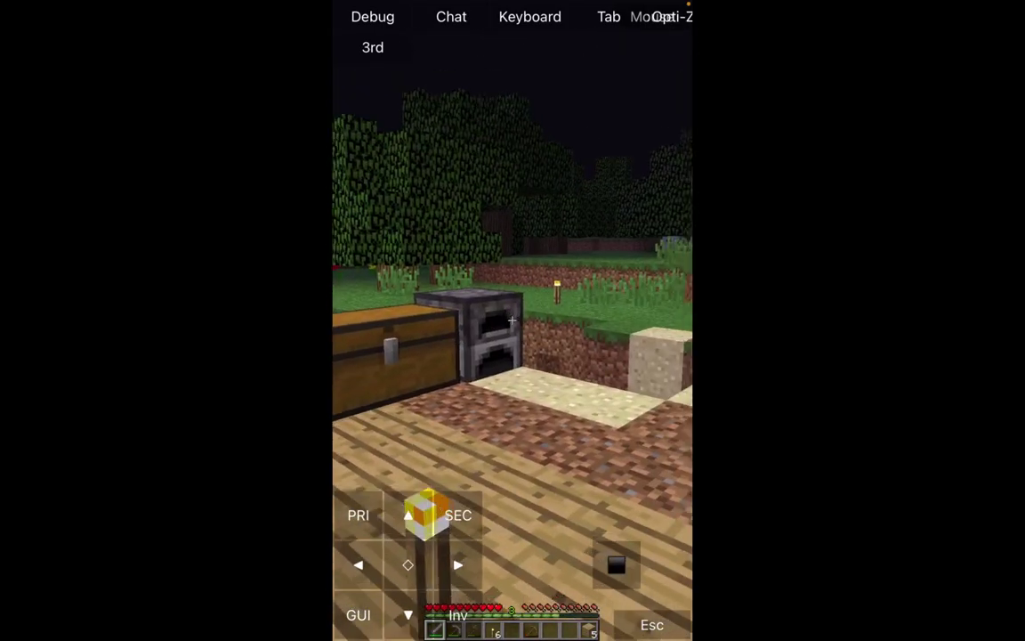
{"action": "left_click", "coordinate": [408, 516]}
{"action": "mouse_move", "coordinate": [534, 356]}
{"action": "left_mouse_down"}
{"action": "mouse_move", "coordinate": [641, 356]}
{"action": "mouse_move", "coordinate": [543, 356]}
{"action": "left_mouse_up"}
{"action": "left_click", "coordinate": [458, 565]}
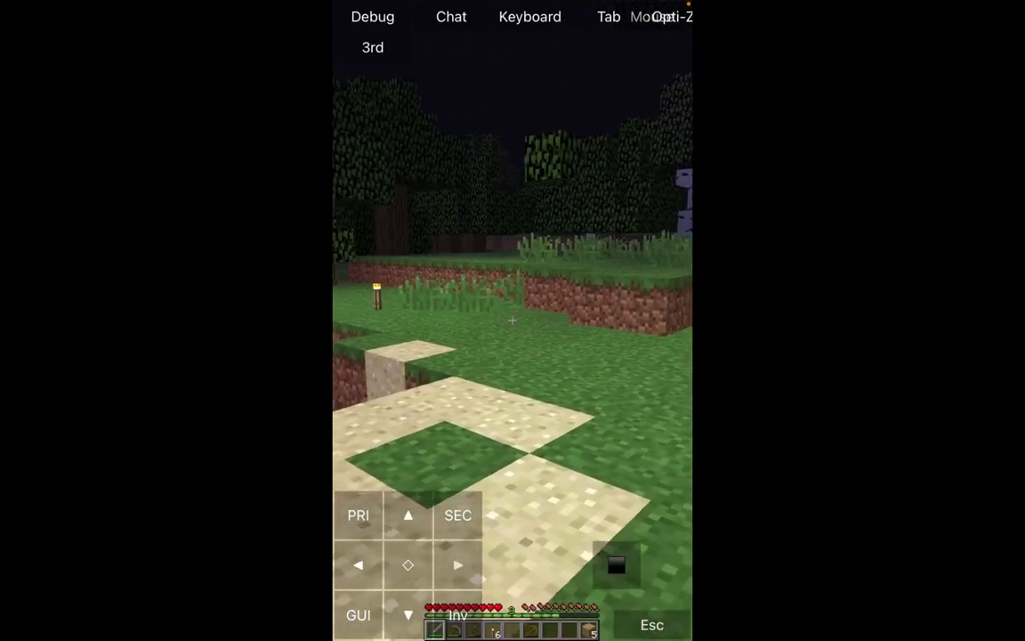
{"action": "left_click", "coordinate": [357, 565]}
{"action": "mouse_move", "coordinate": [614, 356]}
{"action": "left_mouse_down"}
{"action": "mouse_move", "coordinate": [481, 356]}
{"action": "mouse_move", "coordinate": [596, 356]}
{"action": "left_mouse_up"}
{"action": "left_click", "coordinate": [409, 516]}
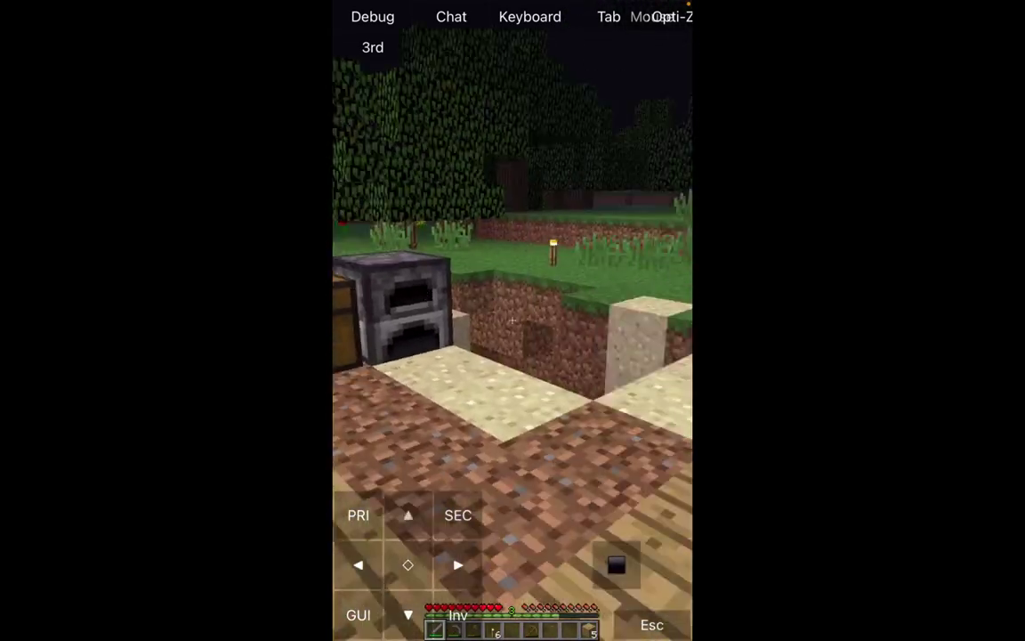
{"action": "left_click", "coordinate": [458, 565]}
{"action": "left_click_drag", "start_coordinate": [534, 356], "coordinate": [663, 400]}
{"action": "left_click", "coordinate": [408, 517]}
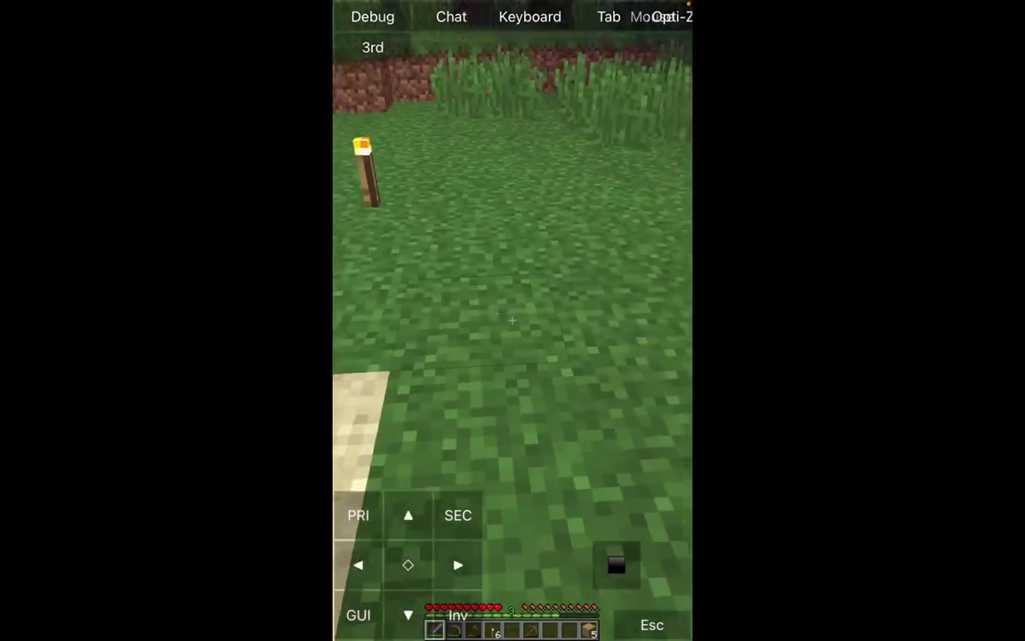
Swing the stone sword repeatedly on the grass while tilting the view up towards the trees and night sky
{"action": "left_click_drag", "start_coordinate": [569, 356], "coordinate": [623, 354]}
{"action": "left_click", "coordinate": [458, 515]}
{"action": "left_click", "coordinate": [458, 516]}
{"action": "left_click", "coordinate": [459, 516]}
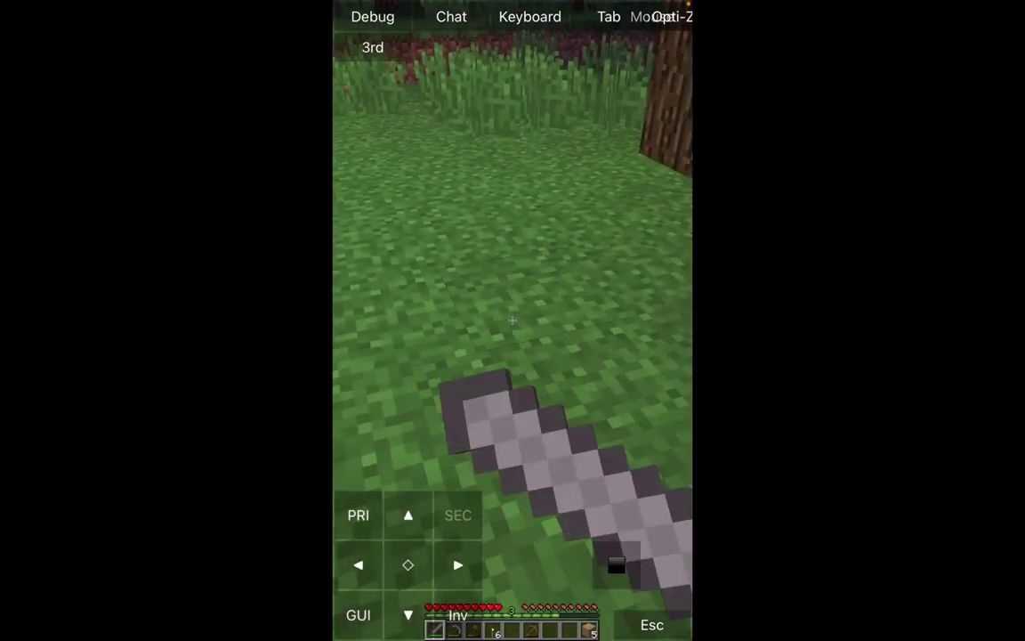
{"action": "left_click", "coordinate": [458, 516]}
{"action": "left_click_drag", "start_coordinate": [578, 401], "coordinate": [579, 222]}
{"action": "left_click", "coordinate": [458, 515]}
{"action": "left_click", "coordinate": [459, 515]}
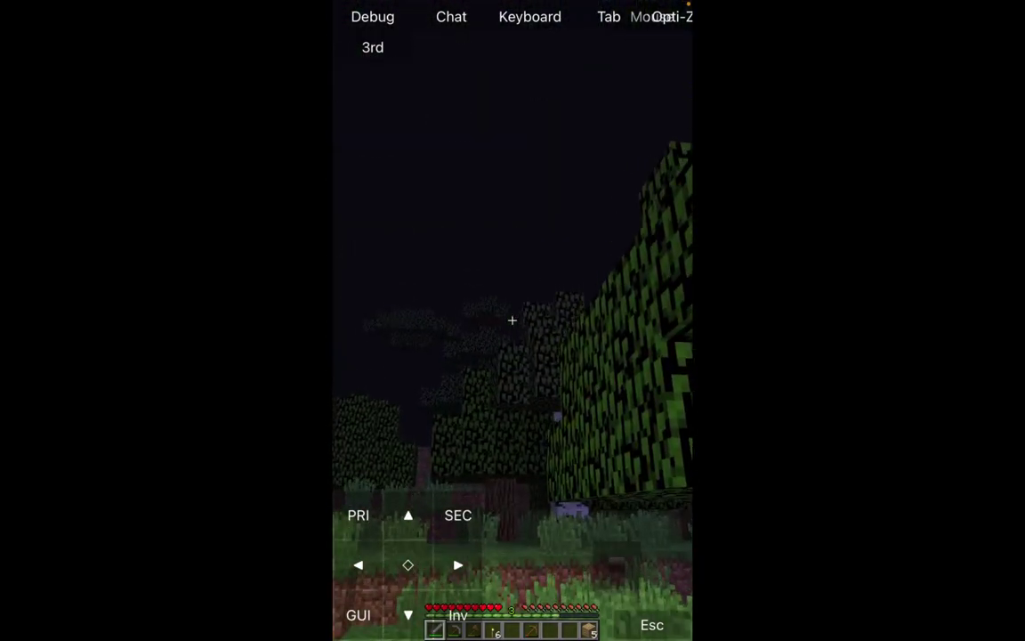
Walk back past the crafting table and chest, then out across the grass towards the forest, jumping along the way
{"action": "left_click_drag", "start_coordinate": [579, 312], "coordinate": [401, 414]}
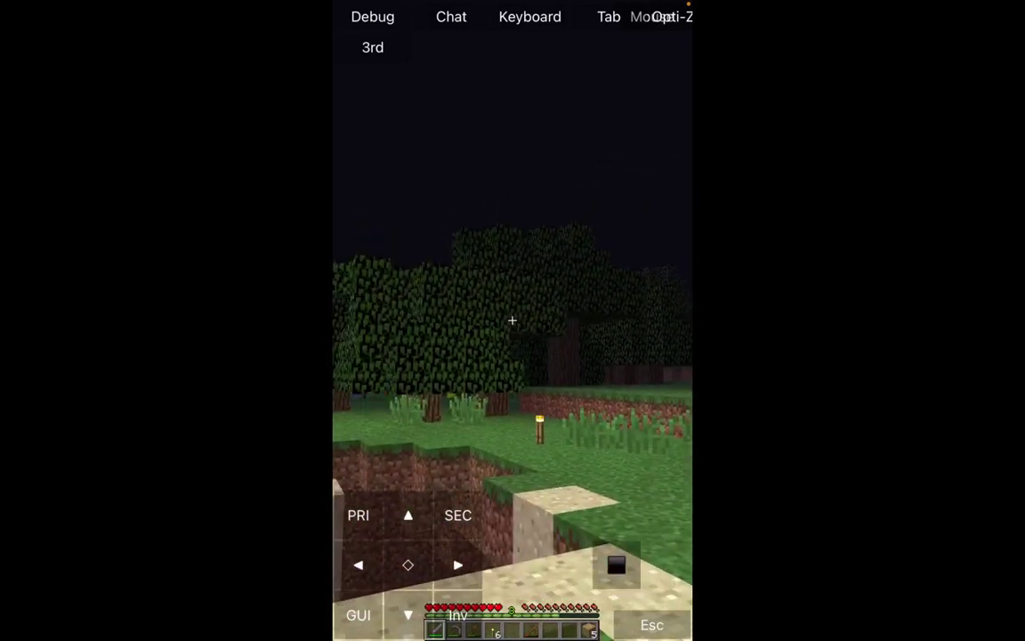
{"action": "left_click_drag", "start_coordinate": [579, 401], "coordinate": [512, 396]}
{"action": "left_click", "coordinate": [359, 565]}
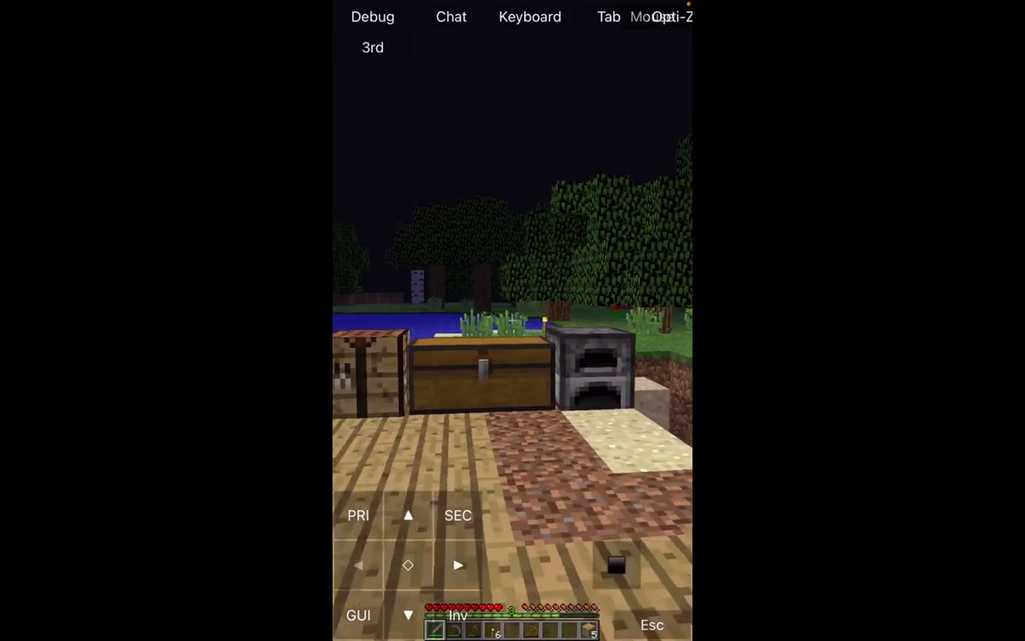
{"action": "left_click", "coordinate": [409, 515]}
{"action": "left_click", "coordinate": [617, 565]}
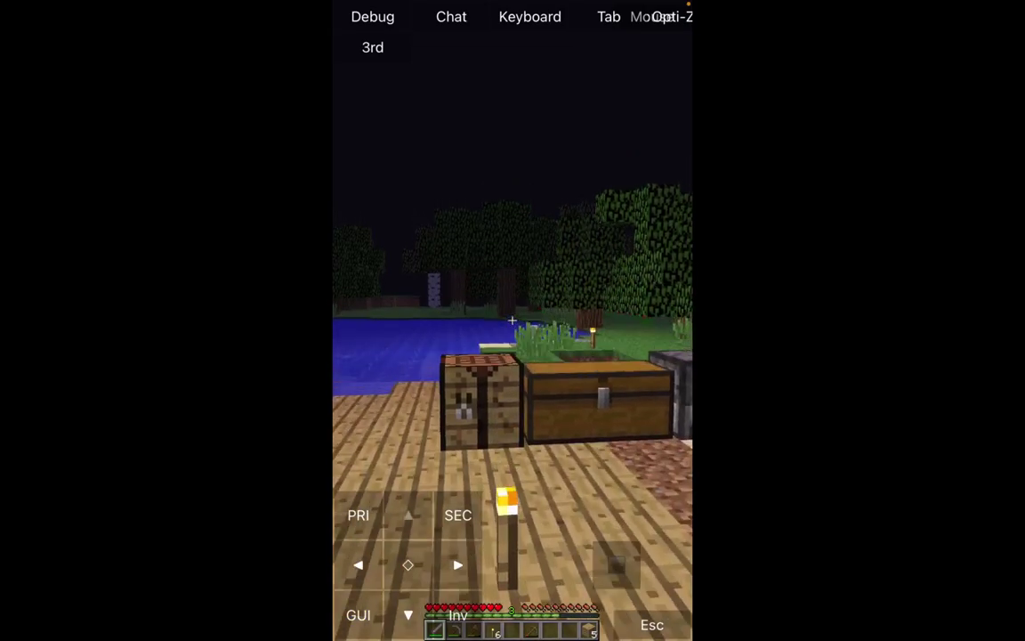
{"action": "left_click_drag", "start_coordinate": [534, 356], "coordinate": [463, 356]}
{"action": "left_click", "coordinate": [408, 516]}
{"action": "left_click", "coordinate": [458, 565]}
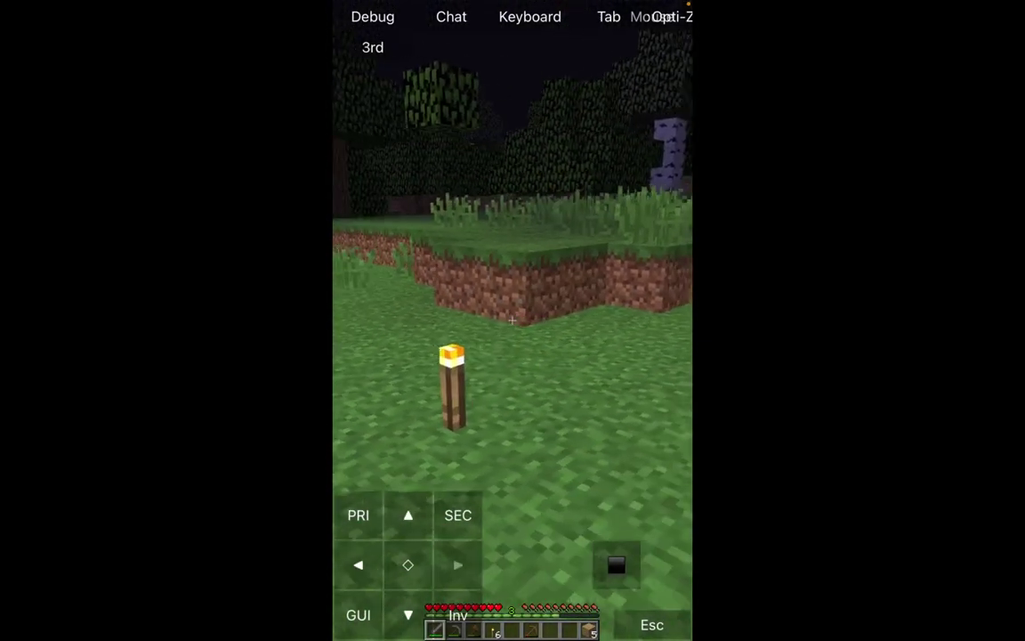
{"action": "left_click", "coordinate": [408, 516]}
{"action": "left_click", "coordinate": [617, 565]}
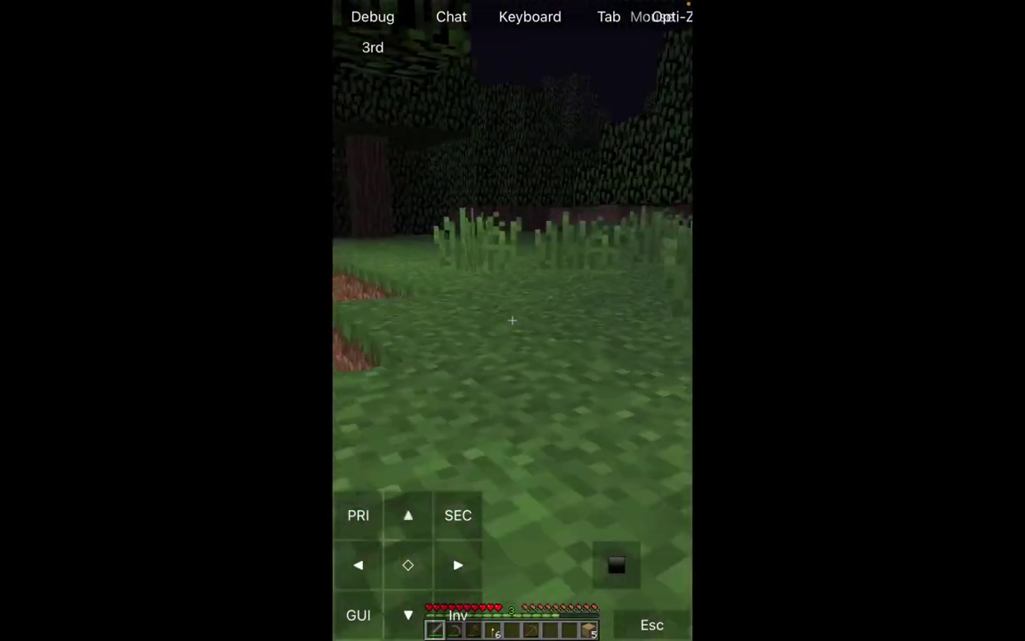
Save and quit the world to the title screen, quit Minecraft, and close the exit log
{"action": "key", "text": "Escape"}
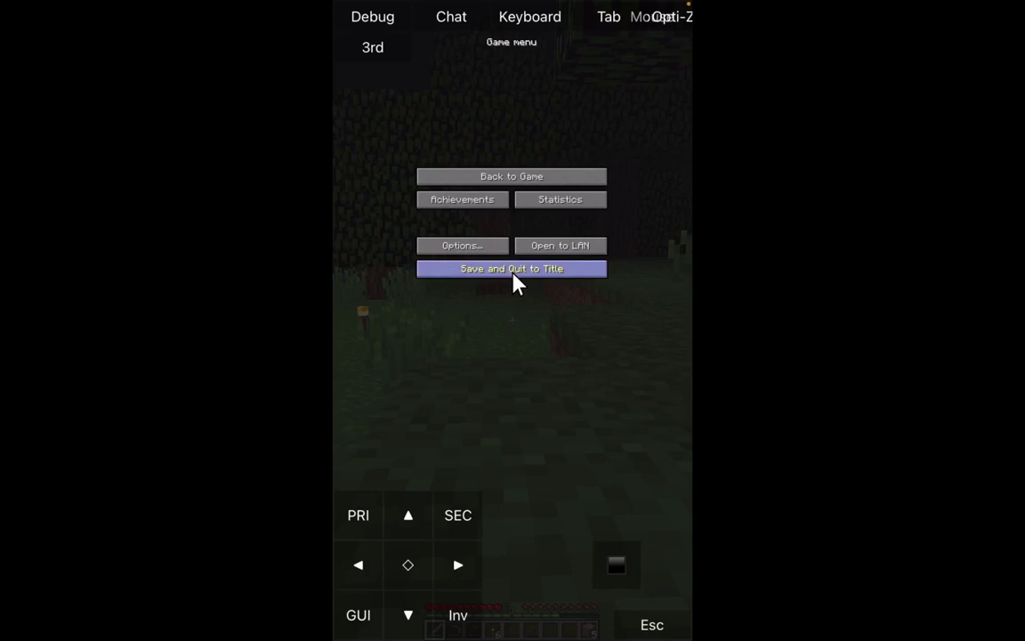
{"action": "left_click", "coordinate": [514, 276]}
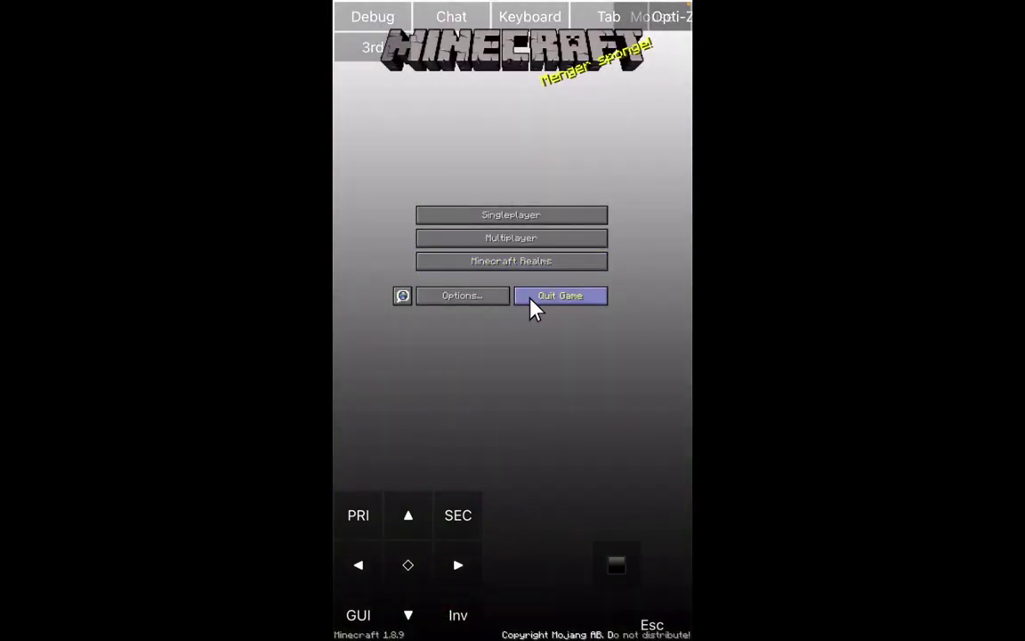
{"action": "left_click", "coordinate": [531, 297]}
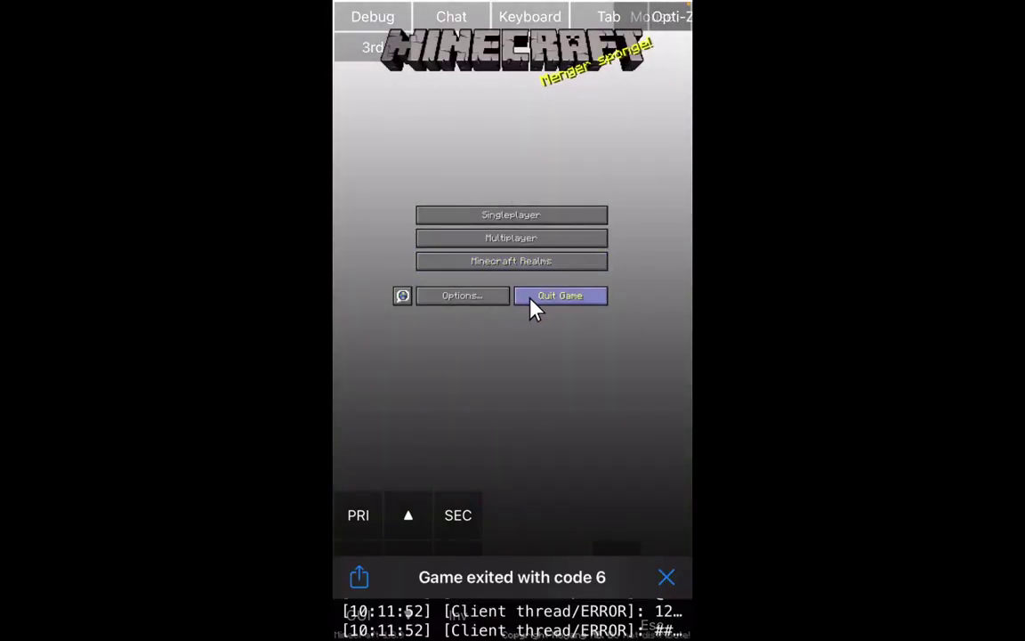
{"action": "left_click", "coordinate": [666, 21]}
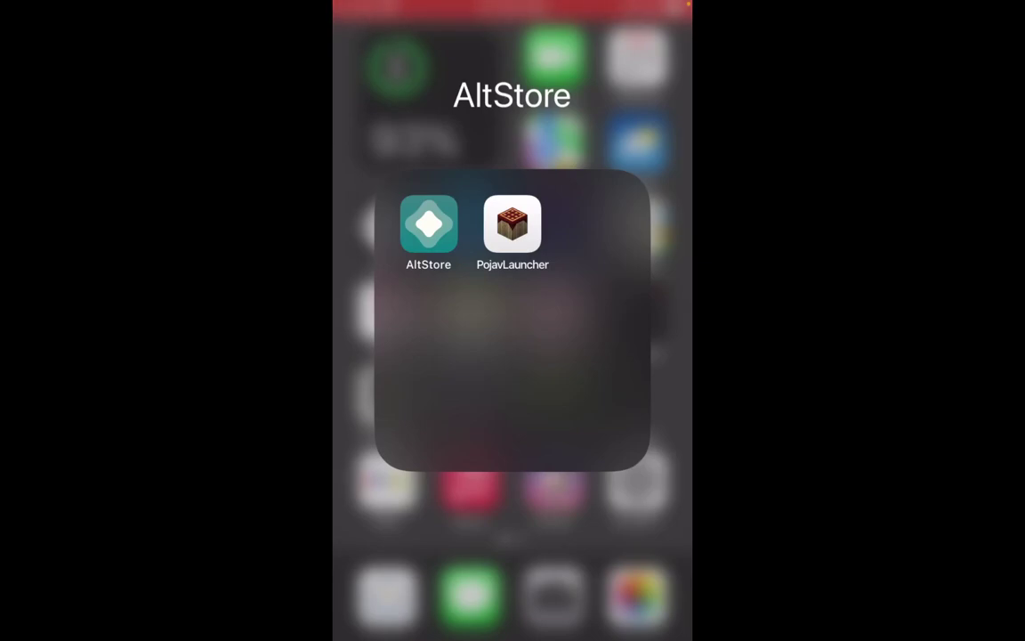
Reopen AltStore from the home screen and view the My Apps list and the News feed
{"action": "left_click", "coordinate": [569, 534]}
{"action": "left_click", "coordinate": [637, 399]}
{"action": "left_click", "coordinate": [512, 543]}
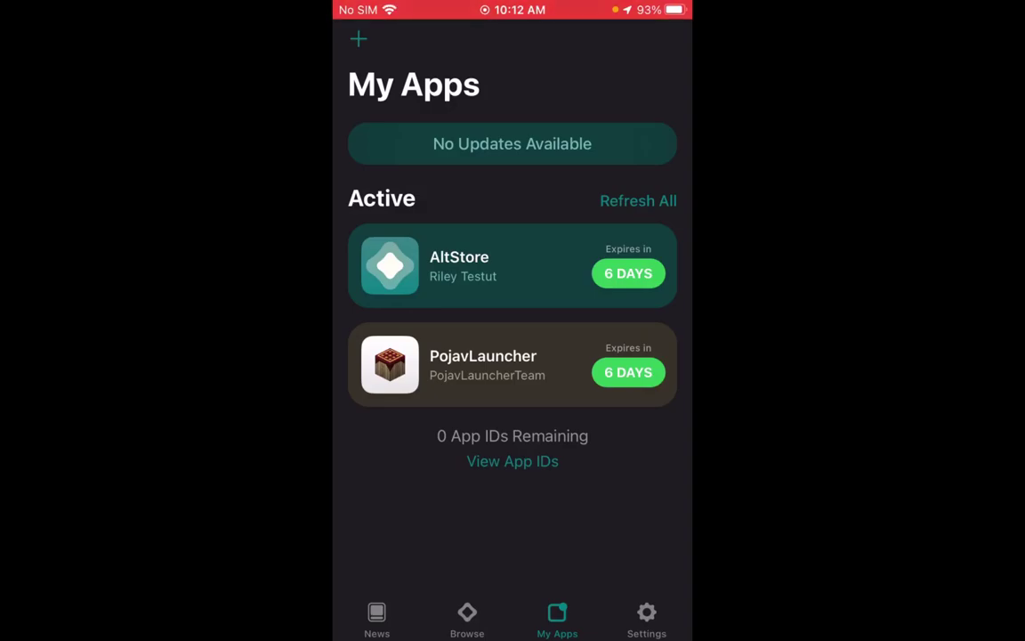
{"action": "scroll", "coordinate": [511, 311], "scroll_direction": "down", "scroll_amount": 3}
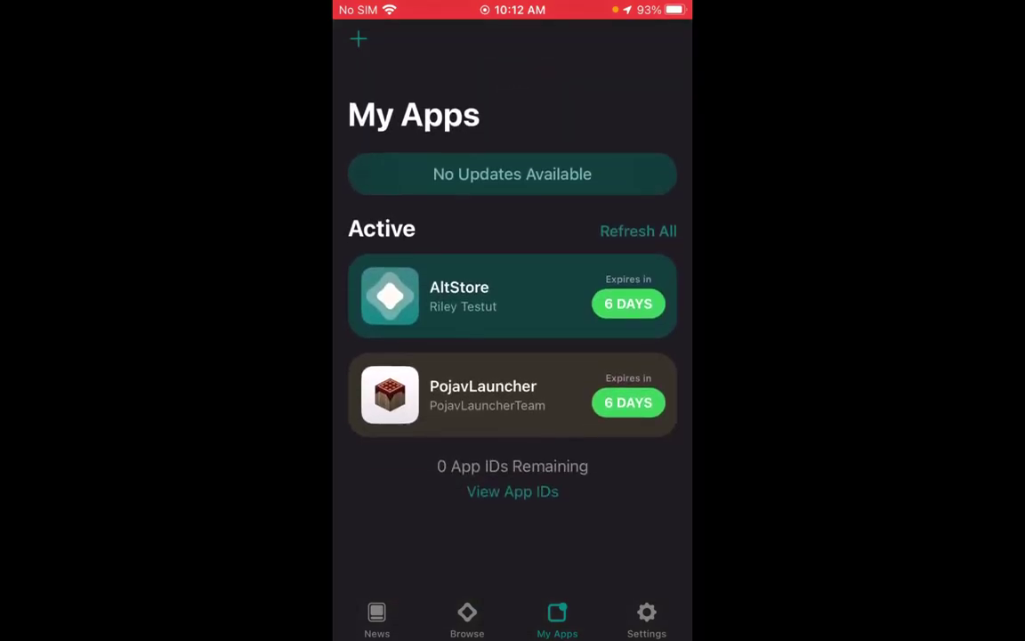
{"action": "left_click", "coordinate": [376, 619]}
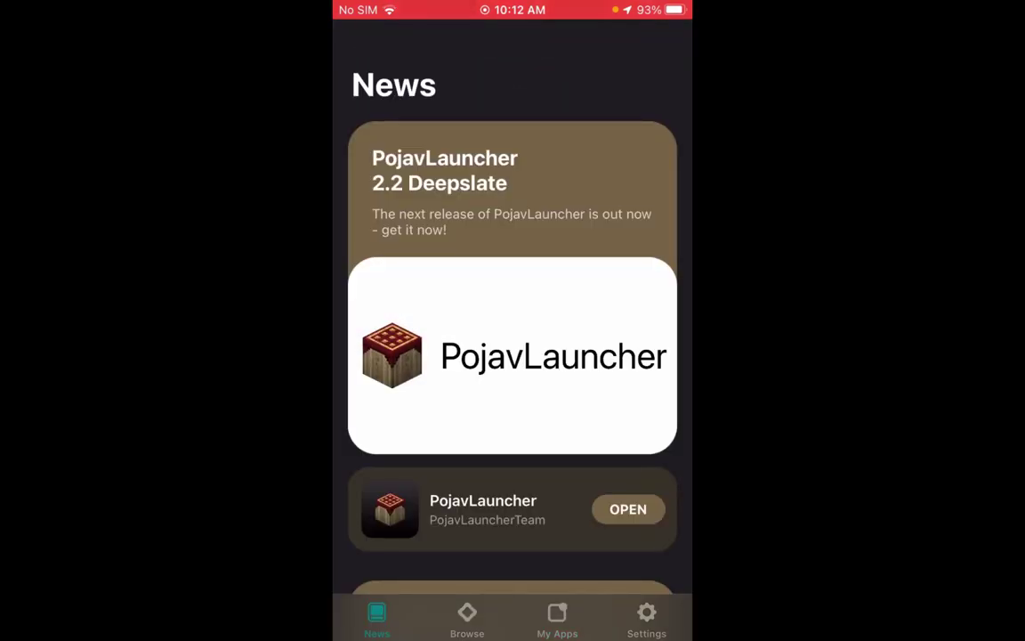
Close AltStore, return to the home screen, and close the AltStore folder
{"action": "key", "text": "Home"}
{"action": "key", "text": "Home"}
{"action": "left_click_drag", "start_coordinate": [512, 374], "coordinate": [512, 89]}
{"action": "key", "text": "Home"}
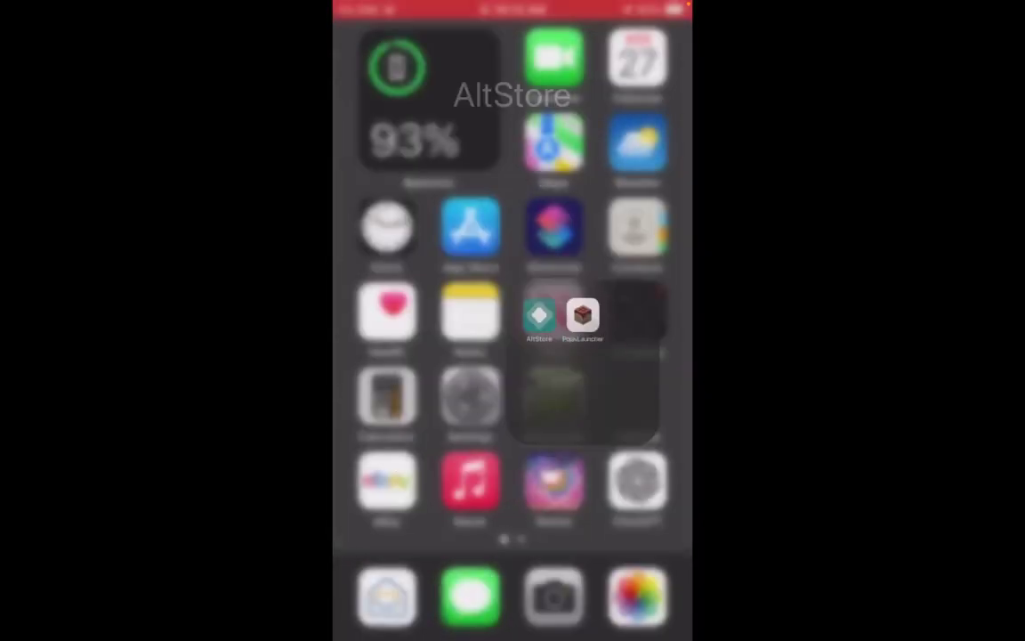